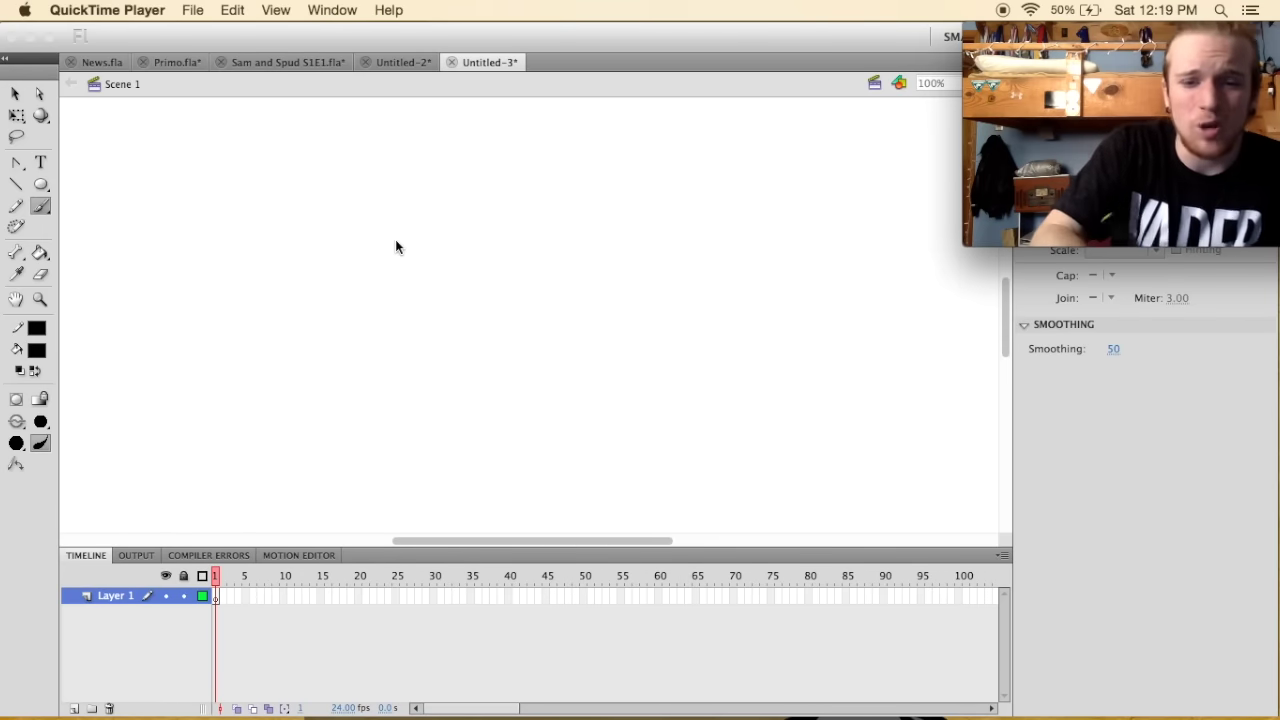
Activate the blank Untitled-3 document and switch to the regular Brush tool.
{"action": "left_click", "coordinate": [565, 462]}
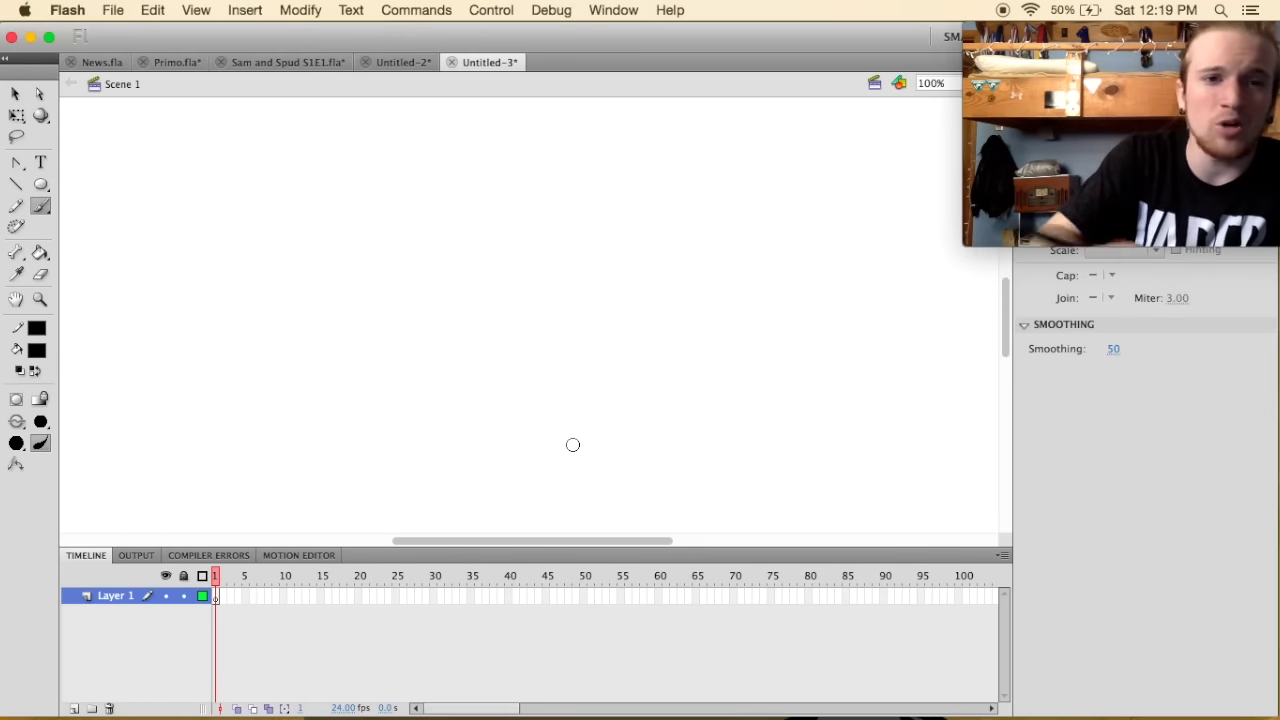
{"action": "key", "text": "b"}
{"action": "key", "text": "b"}
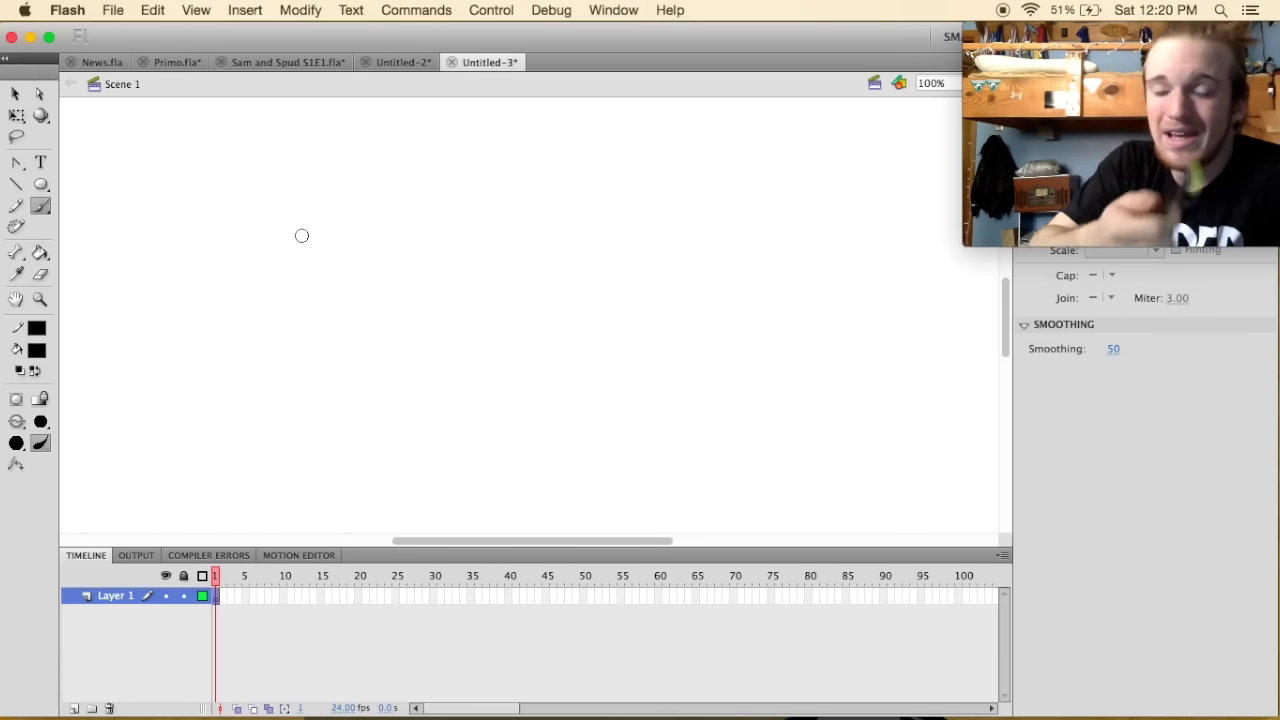
{"action": "left_click", "coordinate": [396, 595]}
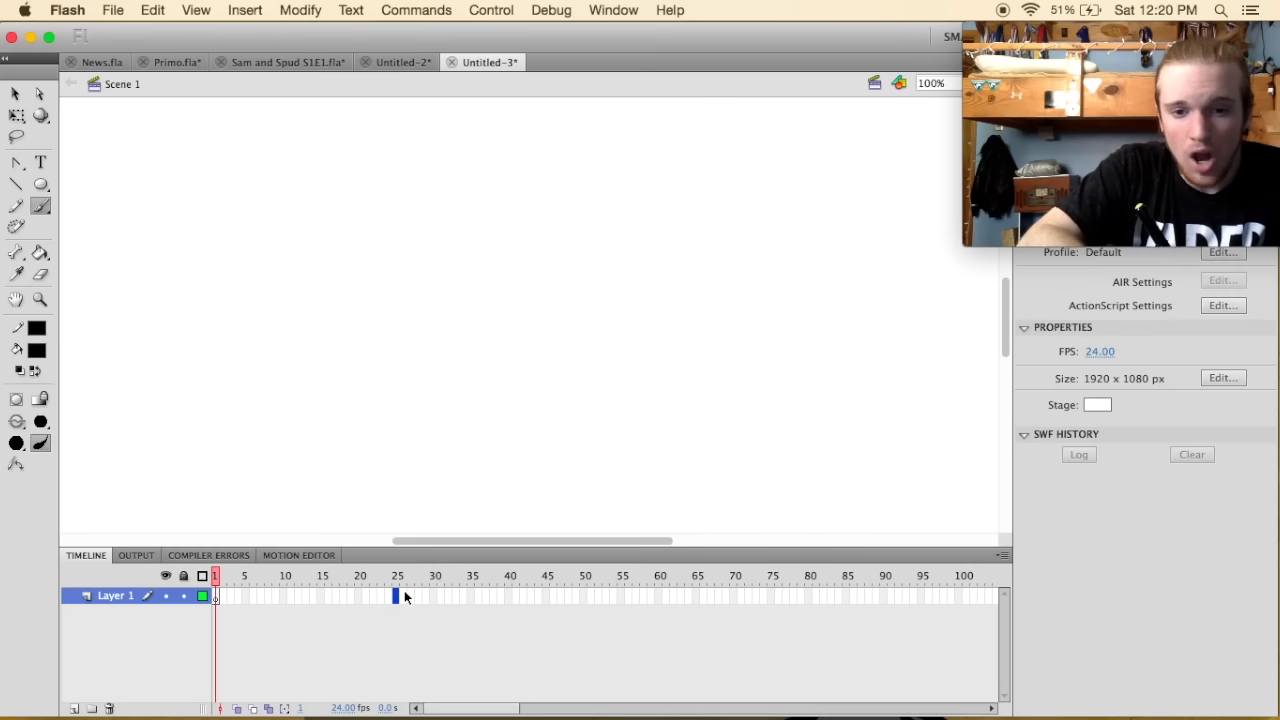
{"action": "left_click", "coordinate": [582, 596]}
{"action": "key", "text": "F5"}
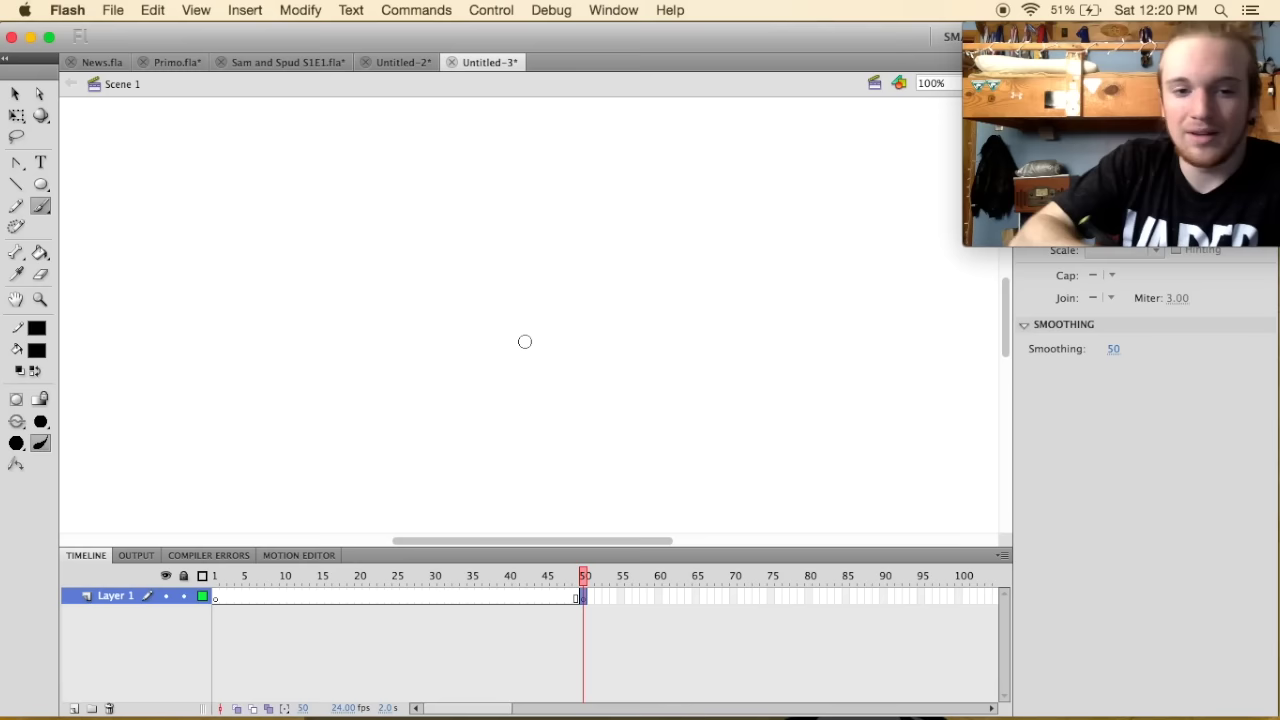
{"action": "left_click", "coordinate": [231, 596]}
{"action": "key", "text": "Return"}
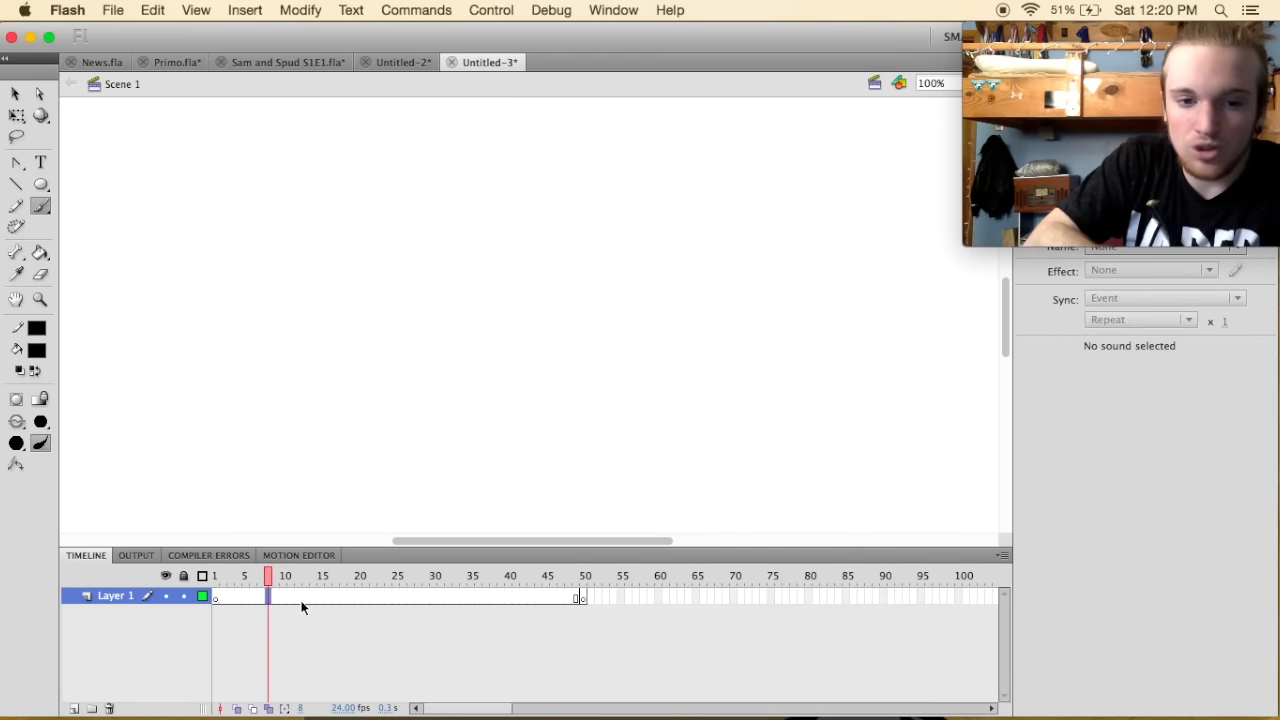
{"action": "key", "text": "comma"}
{"action": "key", "text": "comma"}
{"action": "key", "text": "comma"}
{"action": "key", "text": "comma"}
{"action": "key", "text": "comma"}
{"action": "key", "text": "comma"}
{"action": "key", "text": "comma"}
{"action": "key", "text": "comma"}
{"action": "key", "text": "comma"}
{"action": "key", "text": "comma"}
{"action": "key", "text": "comma"}
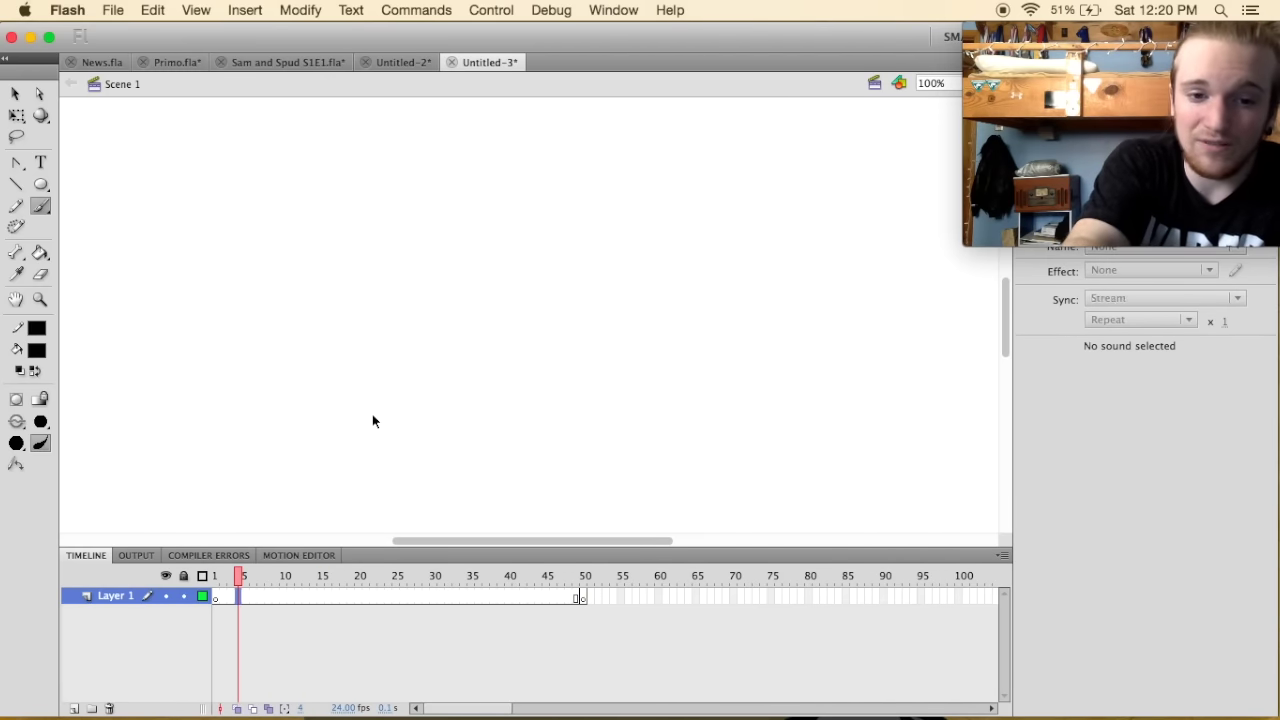
{"action": "key", "text": "super+z"}
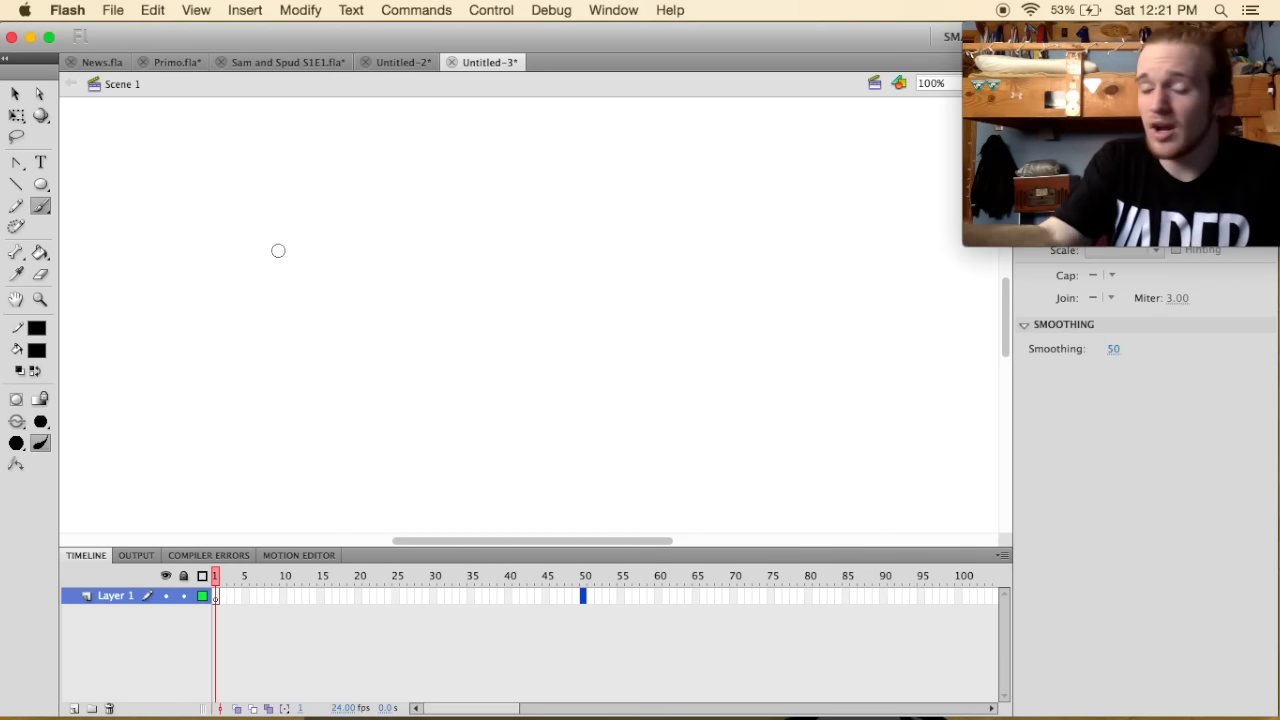
{"action": "left_click", "coordinate": [217, 595]}
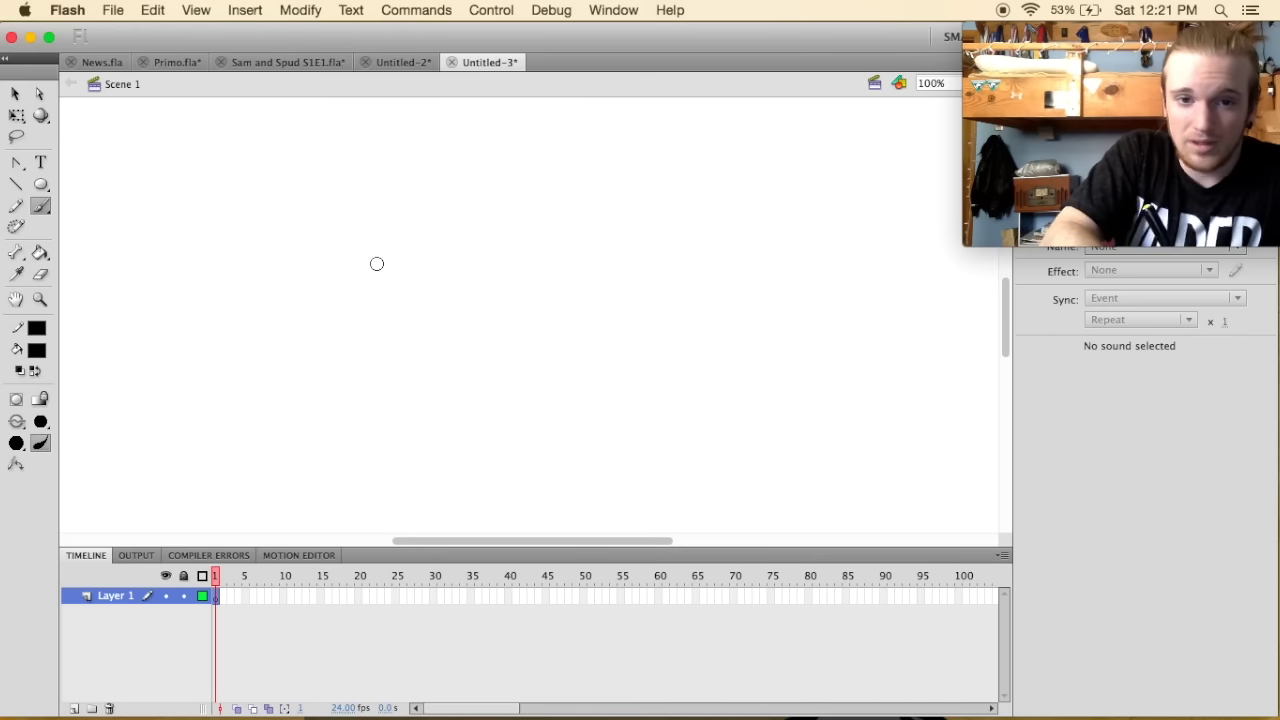
{"action": "mouse_move", "coordinate": [376, 264]}
{"action": "left_mouse_down"}
{"action": "mouse_move", "coordinate": [353, 249]}
{"action": "mouse_move", "coordinate": [334, 296]}
{"action": "mouse_move", "coordinate": [372, 368]}
{"action": "mouse_move", "coordinate": [391, 364]}
{"action": "left_mouse_up"}
Brush the large round head outline, undoing unsatisfying attempts with Cmd+Z.
{"action": "key", "text": "super+z"}
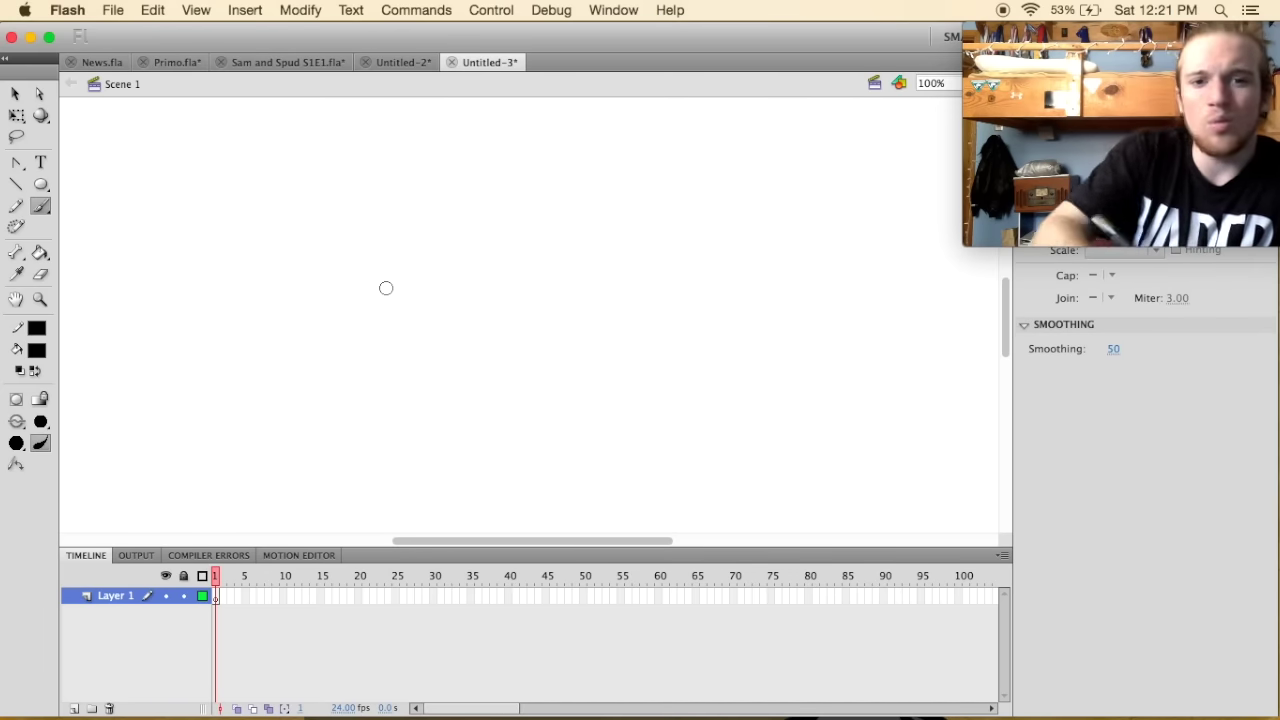
{"action": "mouse_move", "coordinate": [417, 168]}
{"action": "left_mouse_down"}
{"action": "mouse_move", "coordinate": [354, 226]}
{"action": "mouse_move", "coordinate": [340, 294]}
{"action": "mouse_move", "coordinate": [371, 395]}
{"action": "mouse_move", "coordinate": [465, 435]}
{"action": "mouse_move", "coordinate": [552, 395]}
{"action": "mouse_move", "coordinate": [585, 308]}
{"action": "mouse_move", "coordinate": [580, 217]}
{"action": "mouse_move", "coordinate": [517, 168]}
{"action": "mouse_move", "coordinate": [409, 176]}
{"action": "mouse_move", "coordinate": [412, 147]}
{"action": "mouse_move", "coordinate": [346, 201]}
{"action": "mouse_move", "coordinate": [338, 297]}
{"action": "mouse_move", "coordinate": [409, 364]}
{"action": "mouse_move", "coordinate": [517, 328]}
{"action": "mouse_move", "coordinate": [553, 218]}
{"action": "mouse_move", "coordinate": [502, 149]}
{"action": "mouse_move", "coordinate": [400, 155]}
{"action": "mouse_move", "coordinate": [325, 232]}
{"action": "mouse_move", "coordinate": [321, 341]}
{"action": "mouse_move", "coordinate": [394, 414]}
{"action": "mouse_move", "coordinate": [501, 384]}
{"action": "mouse_move", "coordinate": [546, 281]}
{"action": "mouse_move", "coordinate": [468, 141]}
{"action": "mouse_move", "coordinate": [378, 175]}
{"action": "mouse_move", "coordinate": [322, 275]}
{"action": "mouse_move", "coordinate": [342, 399]}
{"action": "mouse_move", "coordinate": [461, 447]}
{"action": "mouse_move", "coordinate": [559, 384]}
{"action": "mouse_move", "coordinate": [585, 278]}
{"action": "mouse_move", "coordinate": [544, 181]}
{"action": "mouse_move", "coordinate": [381, 167]}
{"action": "mouse_move", "coordinate": [310, 285]}
{"action": "mouse_move", "coordinate": [365, 410]}
{"action": "mouse_move", "coordinate": [493, 436]}
{"action": "mouse_move", "coordinate": [583, 365]}
{"action": "mouse_move", "coordinate": [600, 269]}
{"action": "mouse_move", "coordinate": [568, 180]}
{"action": "mouse_move", "coordinate": [469, 129]}
{"action": "mouse_move", "coordinate": [337, 200]}
{"action": "mouse_move", "coordinate": [312, 335]}
{"action": "mouse_move", "coordinate": [389, 467]}
{"action": "mouse_move", "coordinate": [535, 456]}
{"action": "mouse_move", "coordinate": [615, 378]}
{"action": "mouse_move", "coordinate": [617, 258]}
{"action": "mouse_move", "coordinate": [565, 174]}
{"action": "mouse_move", "coordinate": [486, 137]}
{"action": "mouse_move", "coordinate": [427, 137]}
{"action": "left_mouse_up"}
{"action": "key", "text": "super+z"}
{"action": "key", "text": "super+z"}
{"action": "key", "text": "super+z"}
{"action": "key", "text": "super+z"}
{"action": "key", "text": "super+z"}
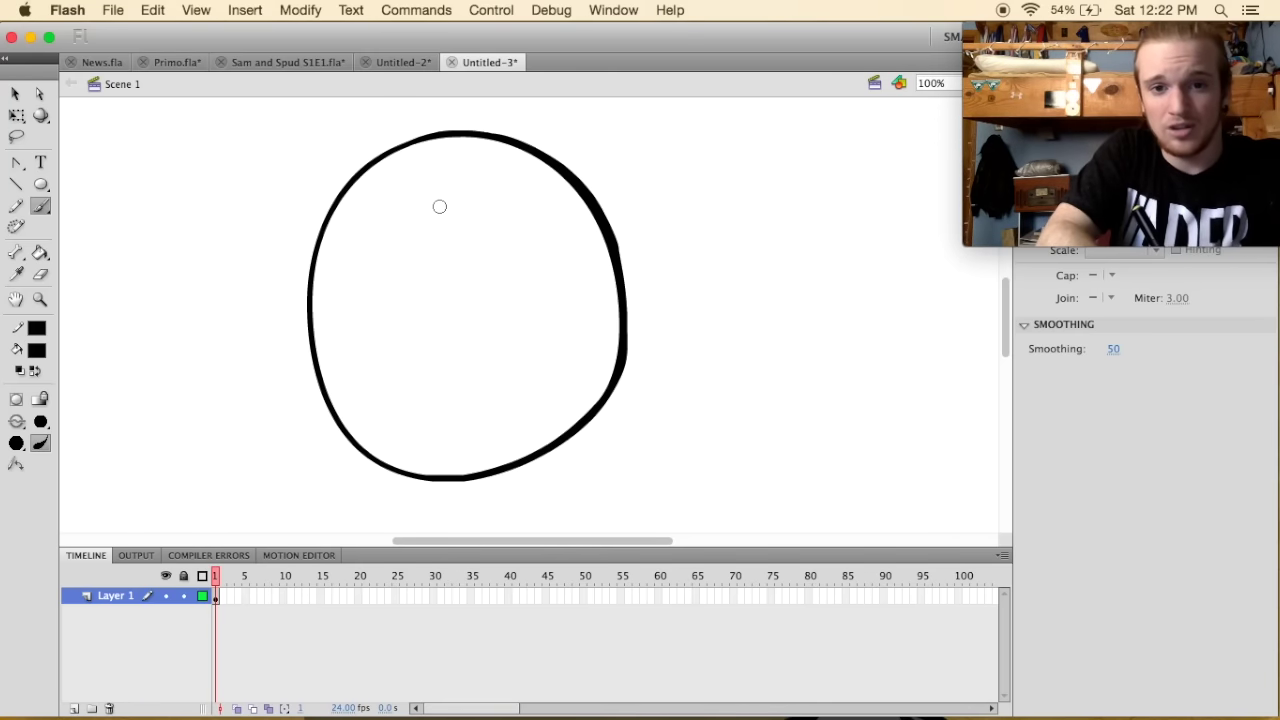
Draw left and right eye circles, each crossed by a curved eyelid stroke.
{"action": "mouse_move", "coordinate": [436, 203]}
{"action": "left_mouse_down"}
{"action": "mouse_move", "coordinate": [420, 288]}
{"action": "mouse_move", "coordinate": [475, 283]}
{"action": "mouse_move", "coordinate": [487, 226]}
{"action": "mouse_move", "coordinate": [436, 199]}
{"action": "mouse_move", "coordinate": [446, 230]}
{"action": "mouse_move", "coordinate": [472, 210]}
{"action": "mouse_move", "coordinate": [447, 192]}
{"action": "left_mouse_up"}
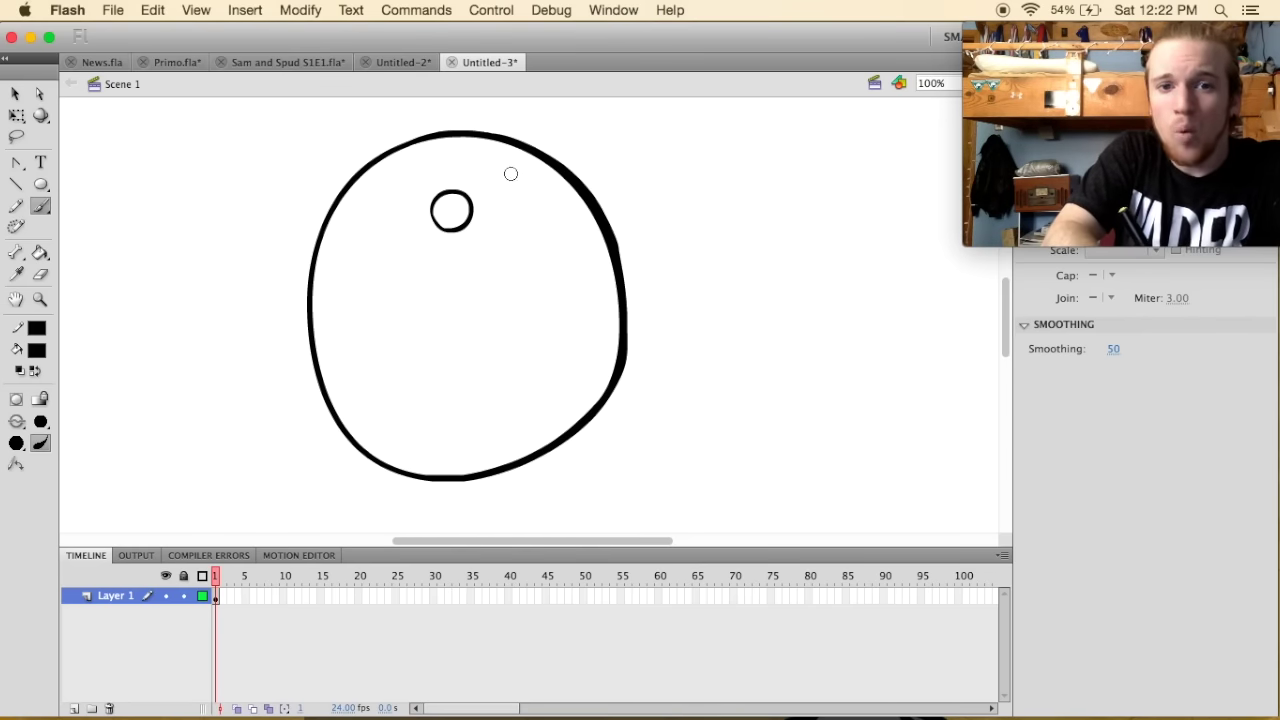
{"action": "mouse_move", "coordinate": [492, 198]}
{"action": "left_mouse_down"}
{"action": "mouse_move", "coordinate": [529, 185]}
{"action": "mouse_move", "coordinate": [500, 172]}
{"action": "left_mouse_up"}
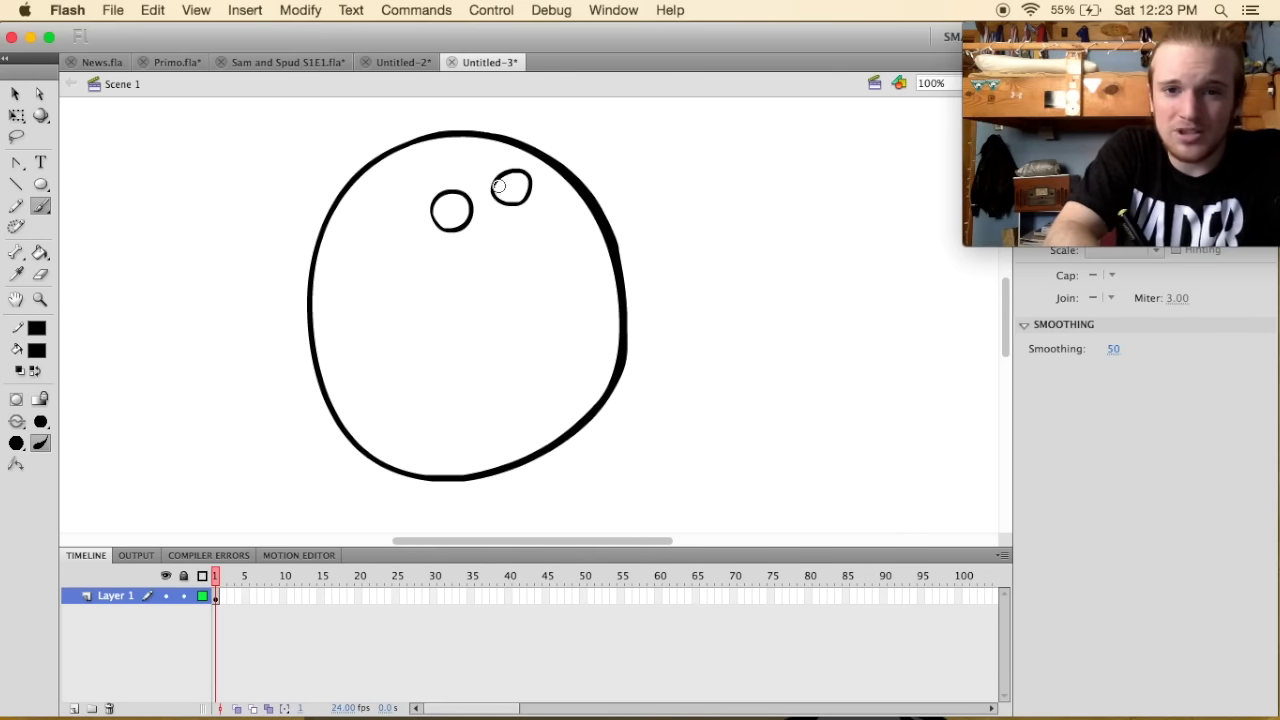
{"action": "left_click_drag", "start_coordinate": [526, 186], "coordinate": [528, 185]}
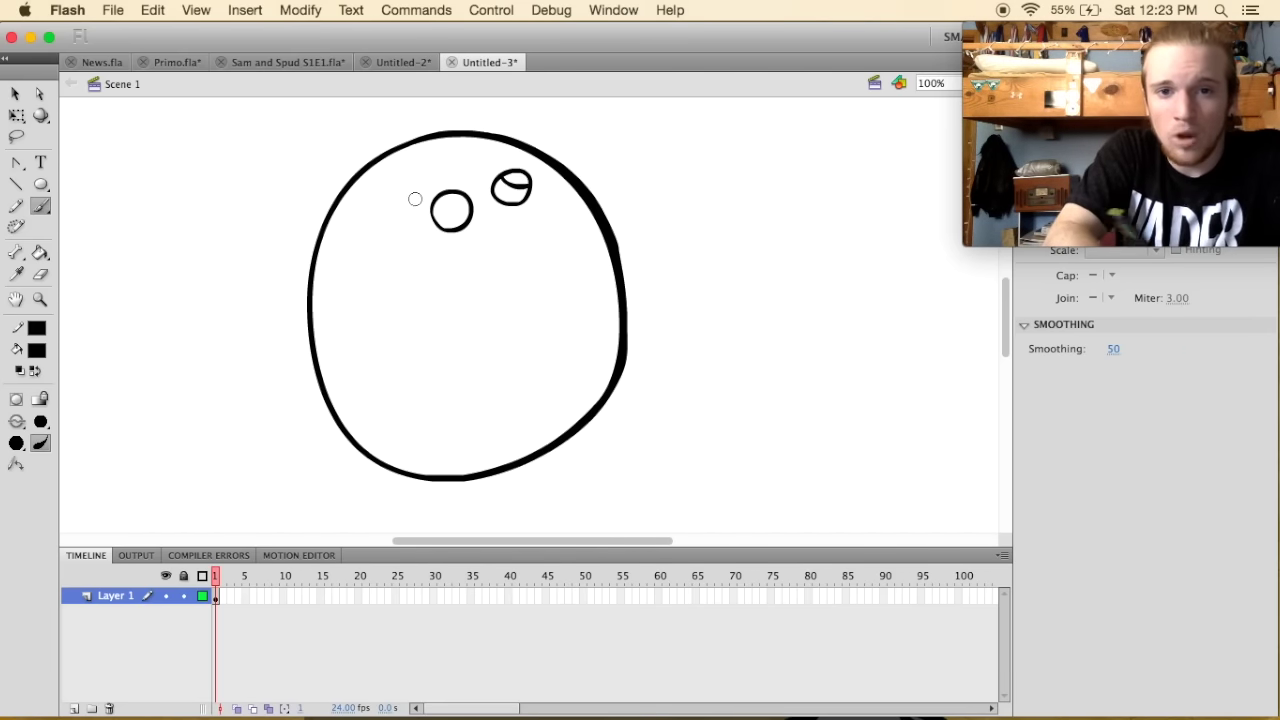
{"action": "left_click_drag", "start_coordinate": [434, 205], "coordinate": [470, 207]}
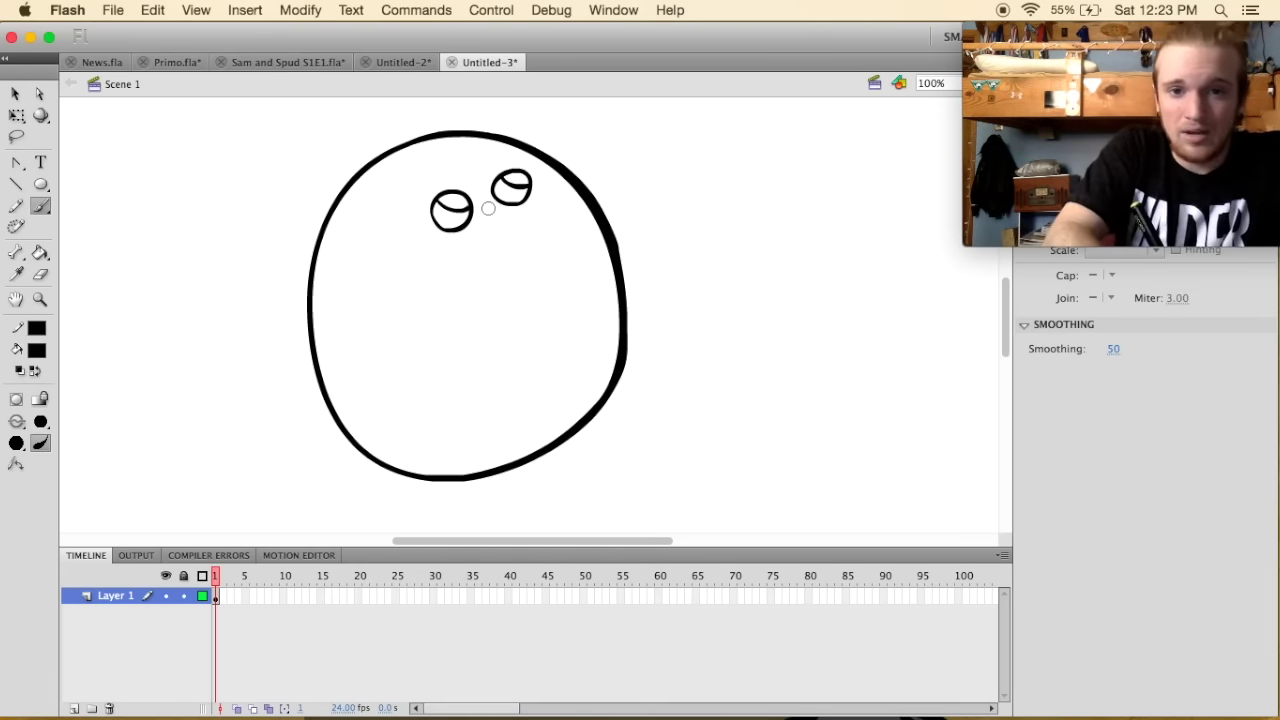
{"action": "key", "text": "super+equal"}
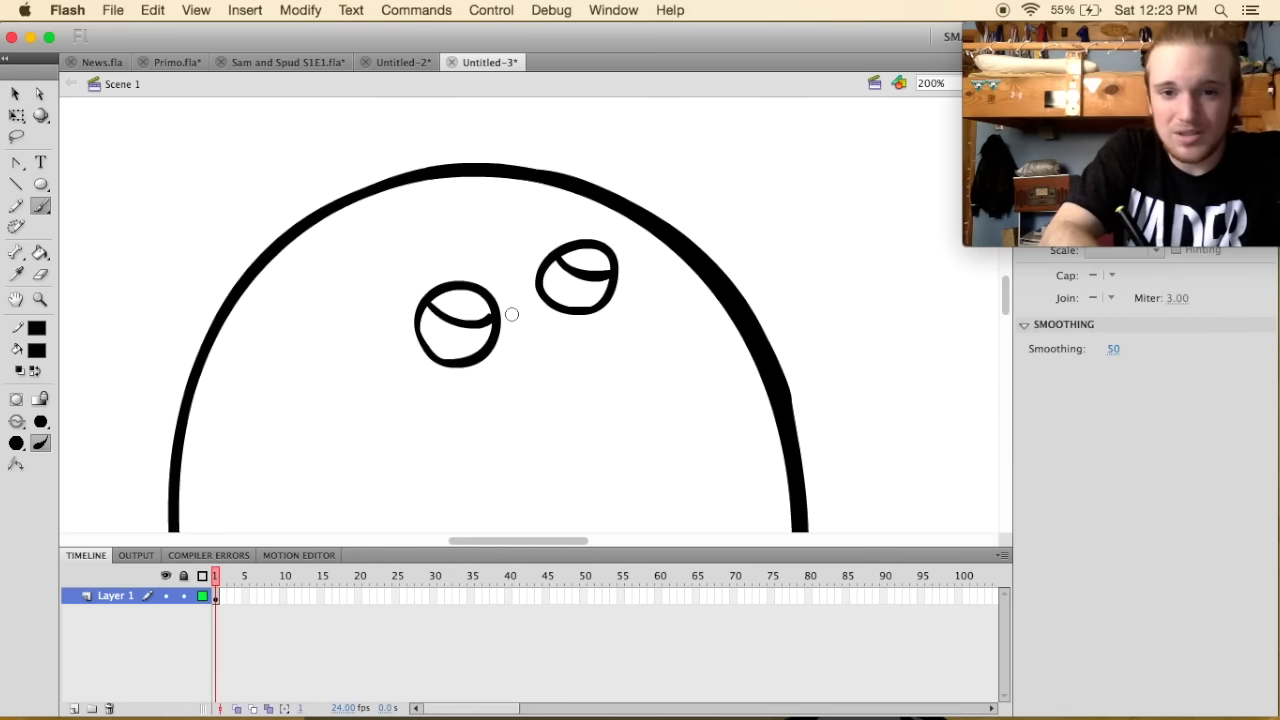
Add a nose mark between the eyes, a smiling mouth and short lines beside both eyes.
{"action": "left_click_drag", "start_coordinate": [528, 309], "coordinate": [533, 306]}
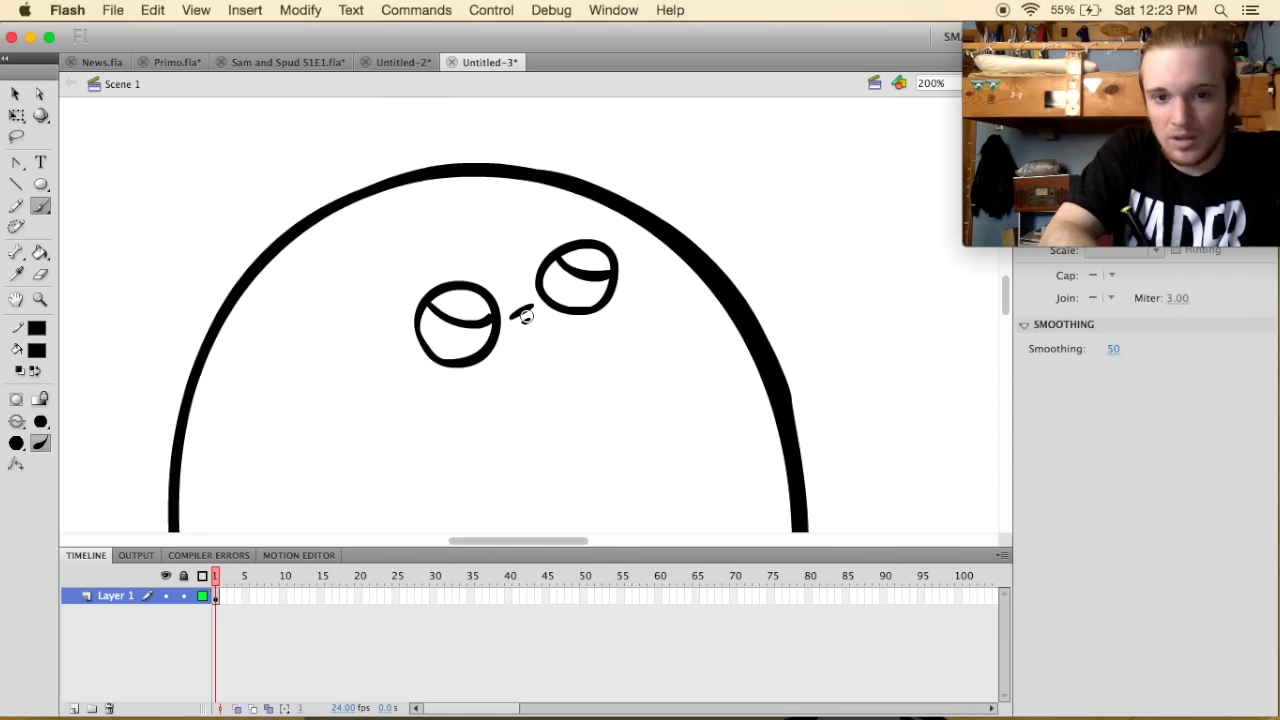
{"action": "key", "text": "super+minus"}
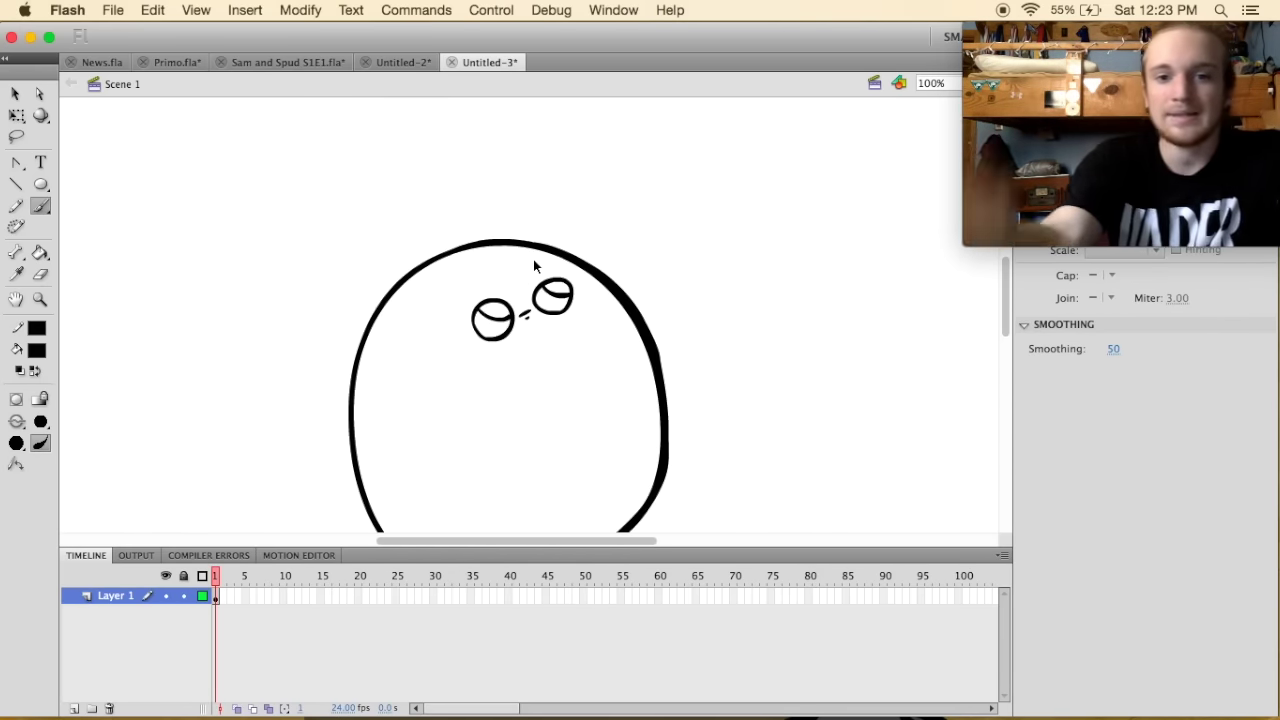
{"action": "scroll", "coordinate": [710, 386], "scroll_direction": "down", "scroll_amount": 3}
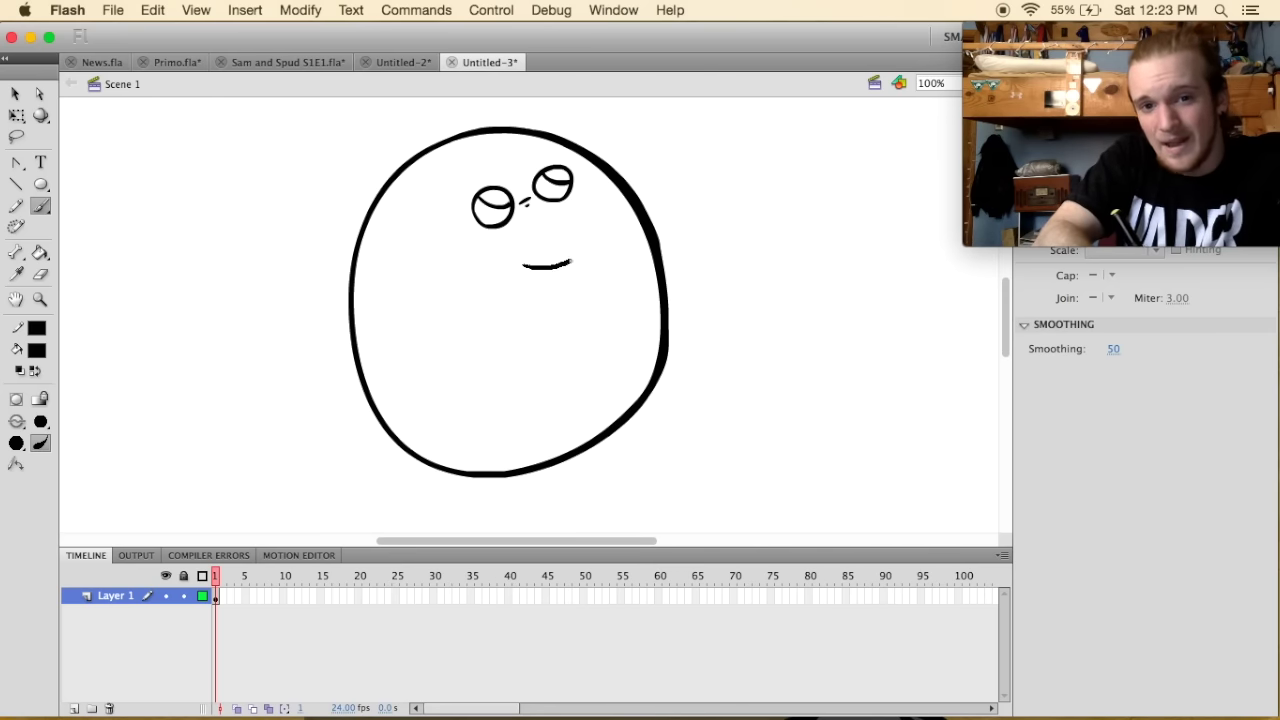
{"action": "left_click_drag", "start_coordinate": [571, 262], "coordinate": [586, 228]}
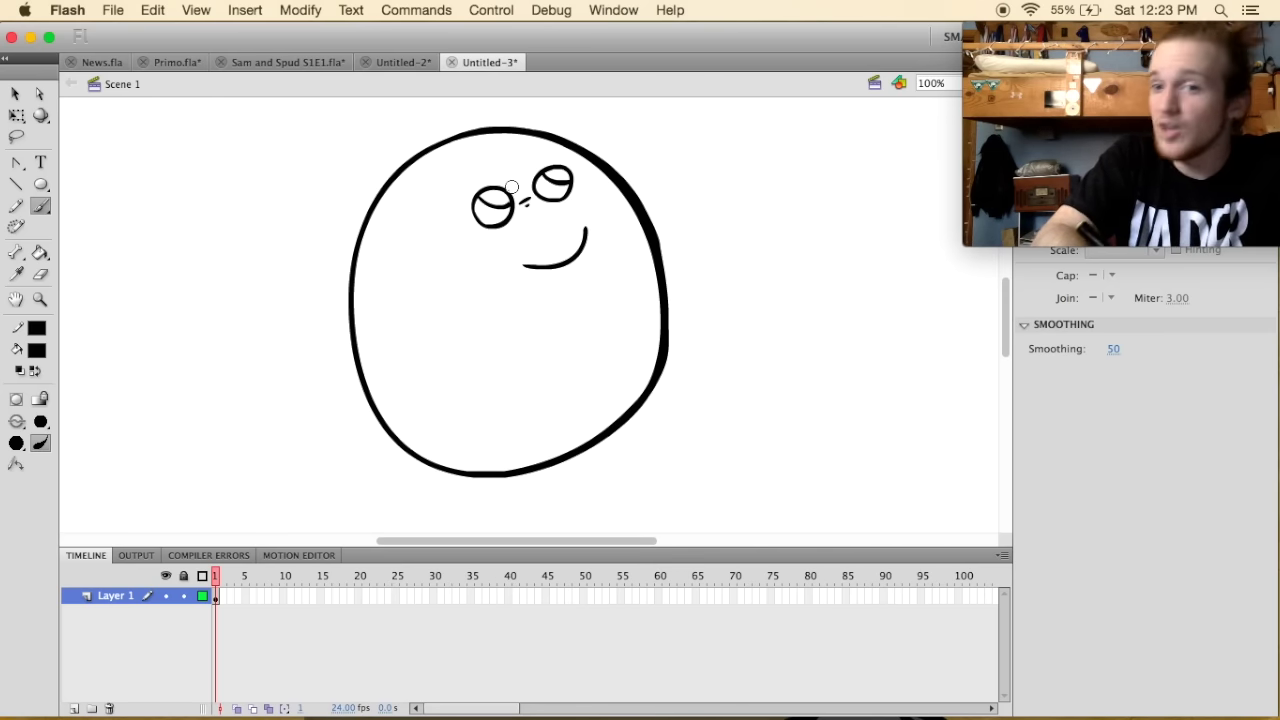
{"action": "key", "text": "super+equal"}
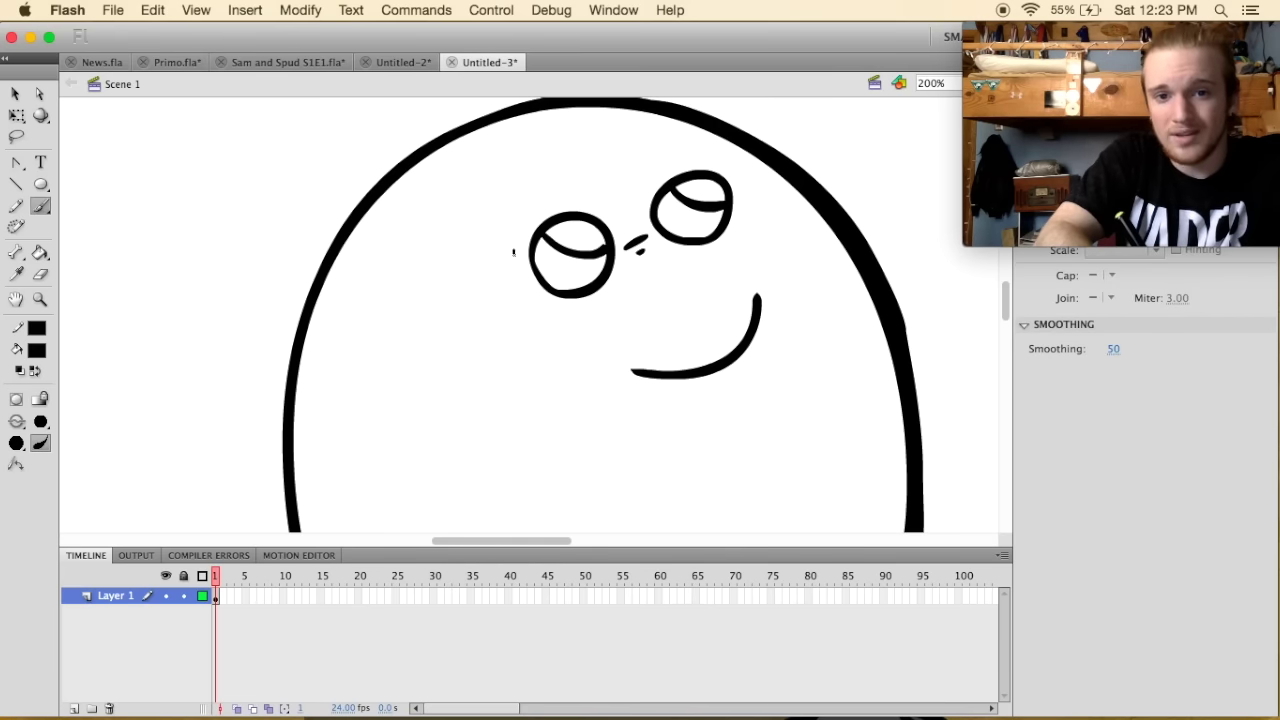
{"action": "mouse_move", "coordinate": [513, 252]}
{"action": "left_mouse_down"}
{"action": "mouse_move", "coordinate": [538, 297]}
{"action": "mouse_move", "coordinate": [518, 293]}
{"action": "left_mouse_up"}
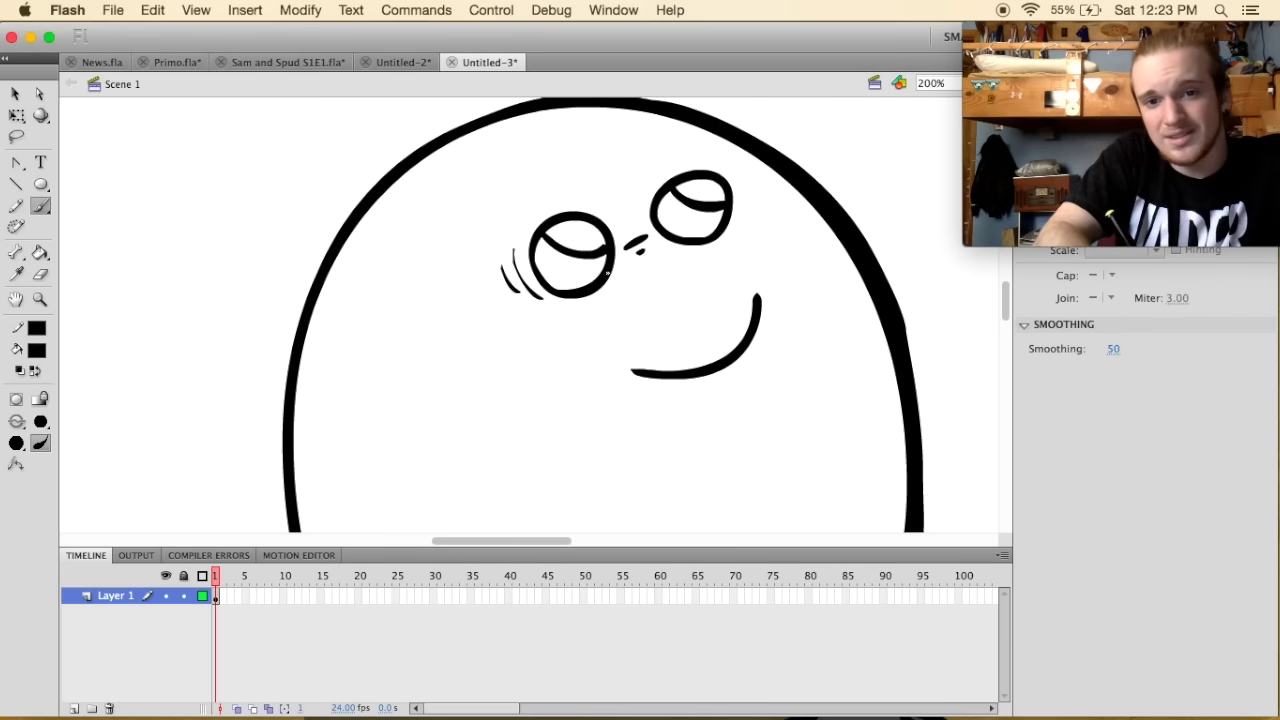
{"action": "left_click_drag", "start_coordinate": [607, 272], "coordinate": [603, 297]}
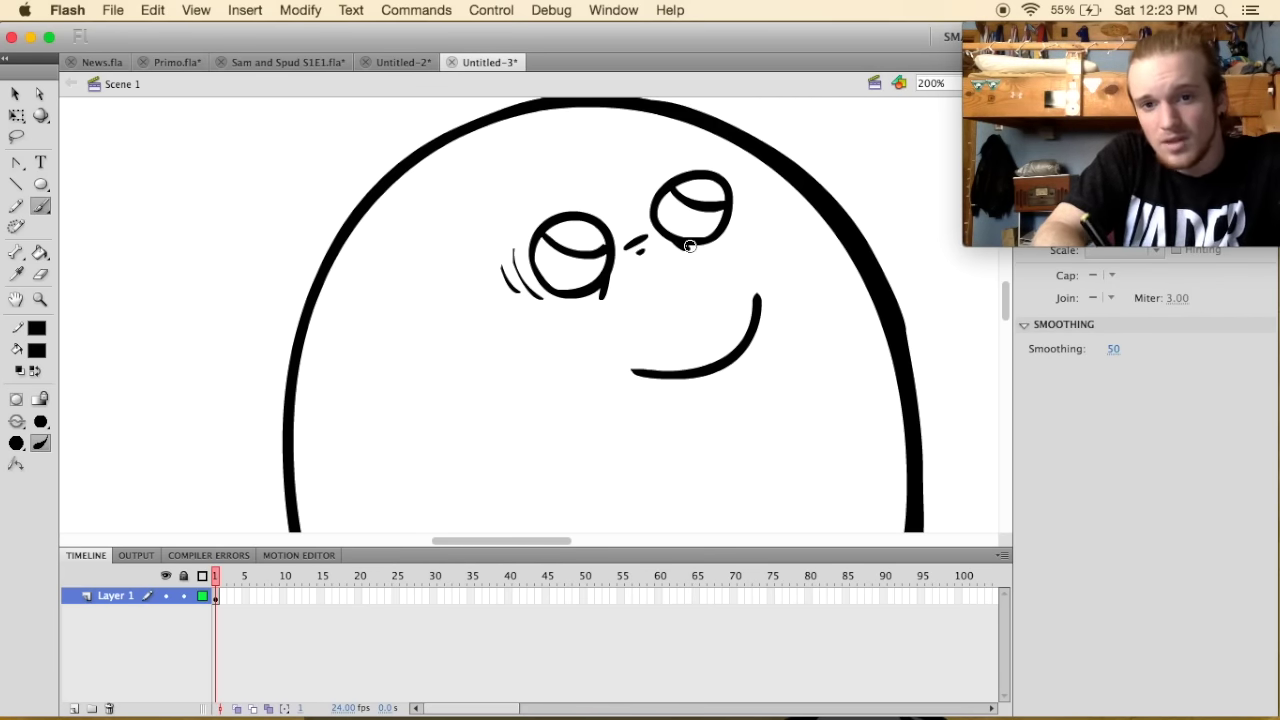
{"action": "left_click_drag", "start_coordinate": [733, 170], "coordinate": [745, 196]}
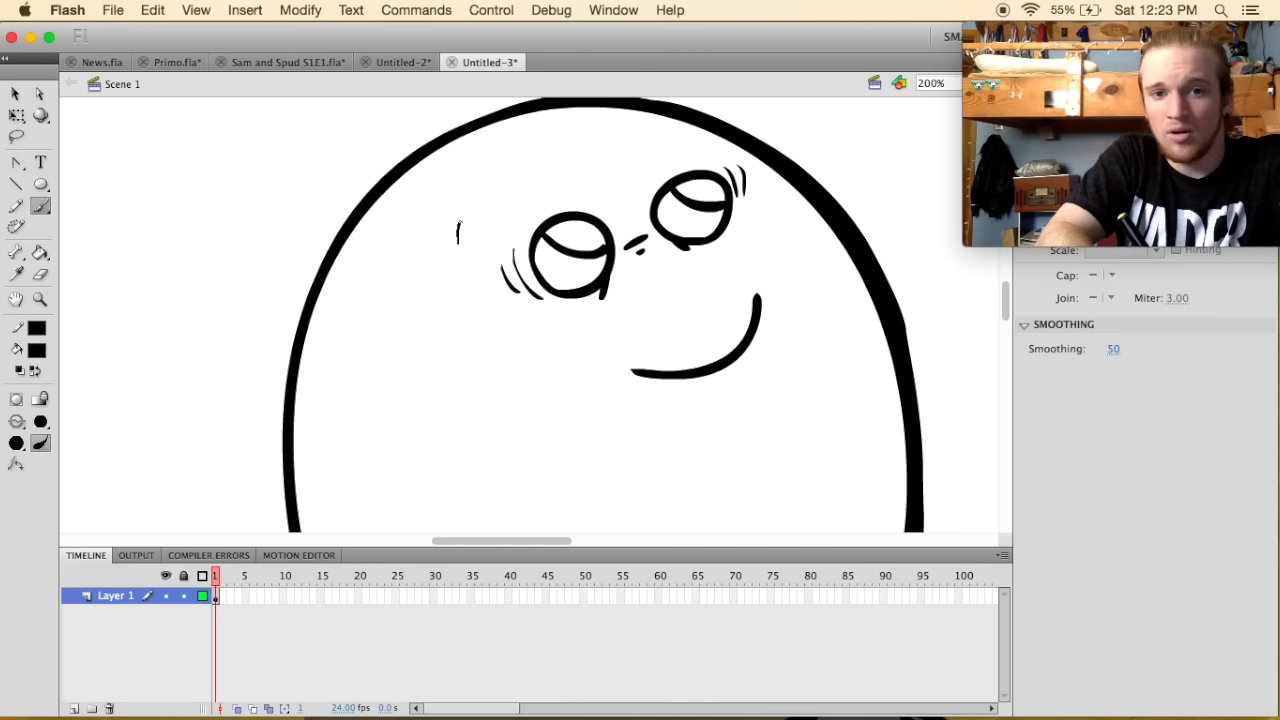
Draw a slanted eyebrow above the left eye and a short stroke along the head top.
{"action": "mouse_move", "coordinate": [458, 238]}
{"action": "left_mouse_down"}
{"action": "mouse_move", "coordinate": [532, 165]}
{"action": "mouse_move", "coordinate": [466, 282]}
{"action": "left_mouse_up"}
{"action": "key", "text": "super+z"}
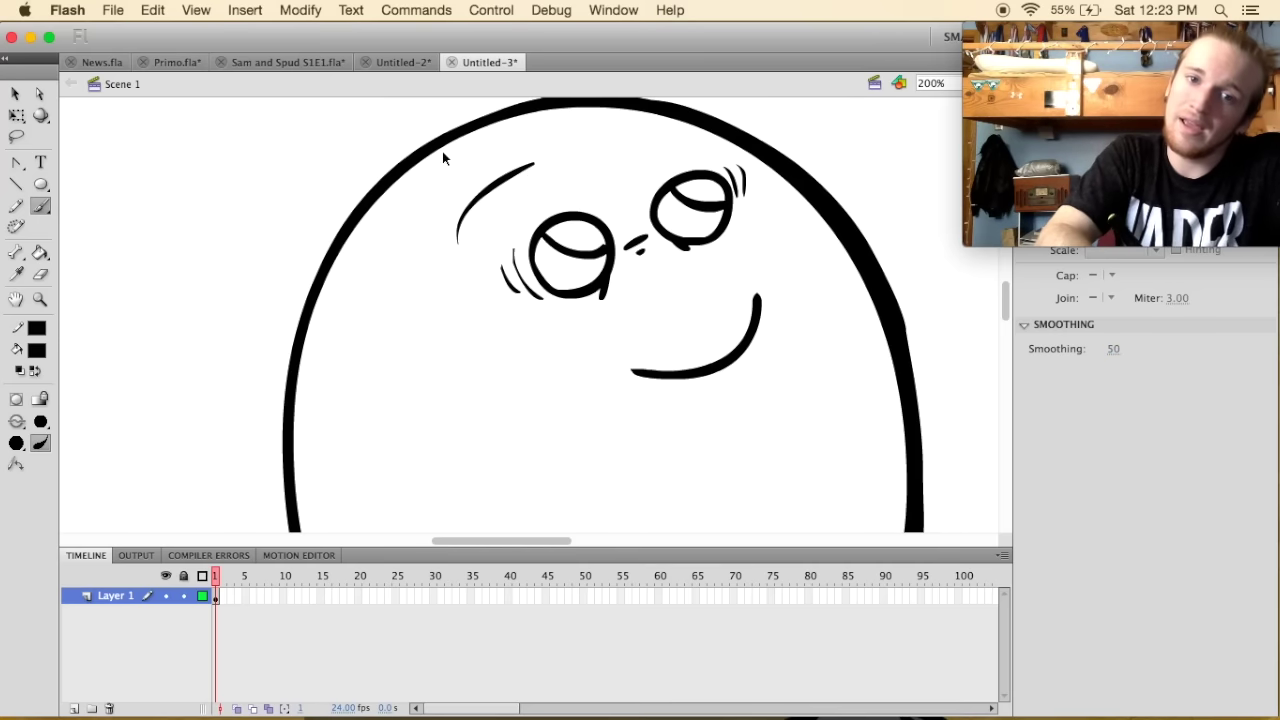
{"action": "key", "text": "super+z"}
{"action": "left_click_drag", "start_coordinate": [457, 265], "coordinate": [540, 152]}
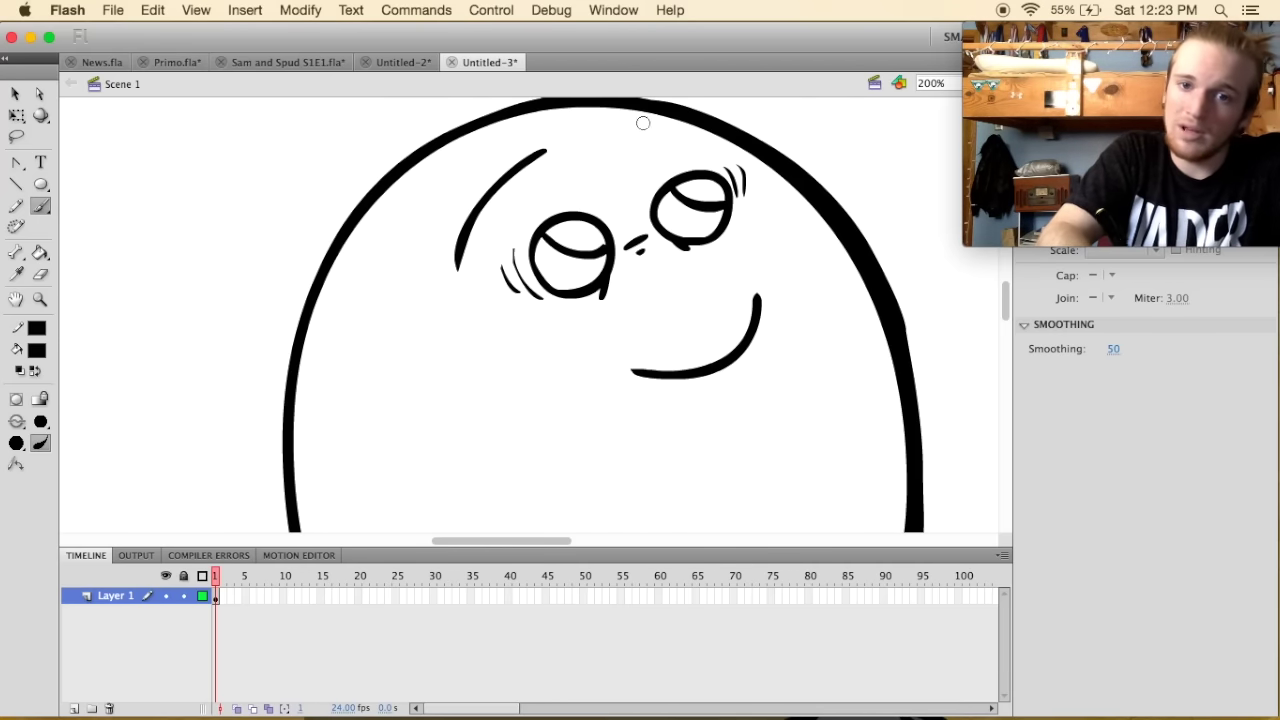
{"action": "key", "text": "super+z"}
{"action": "left_click_drag", "start_coordinate": [474, 227], "coordinate": [566, 183]}
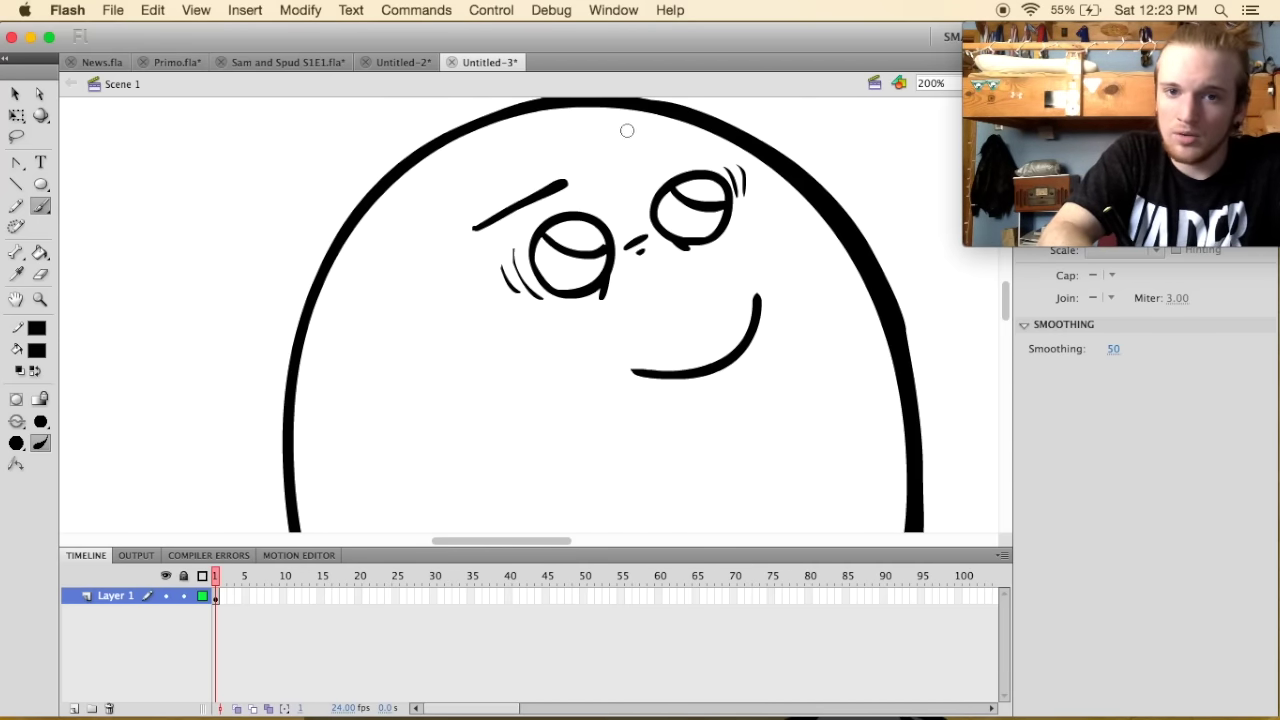
{"action": "left_click_drag", "start_coordinate": [603, 129], "coordinate": [688, 101]}
{"action": "key", "text": "super+1"}
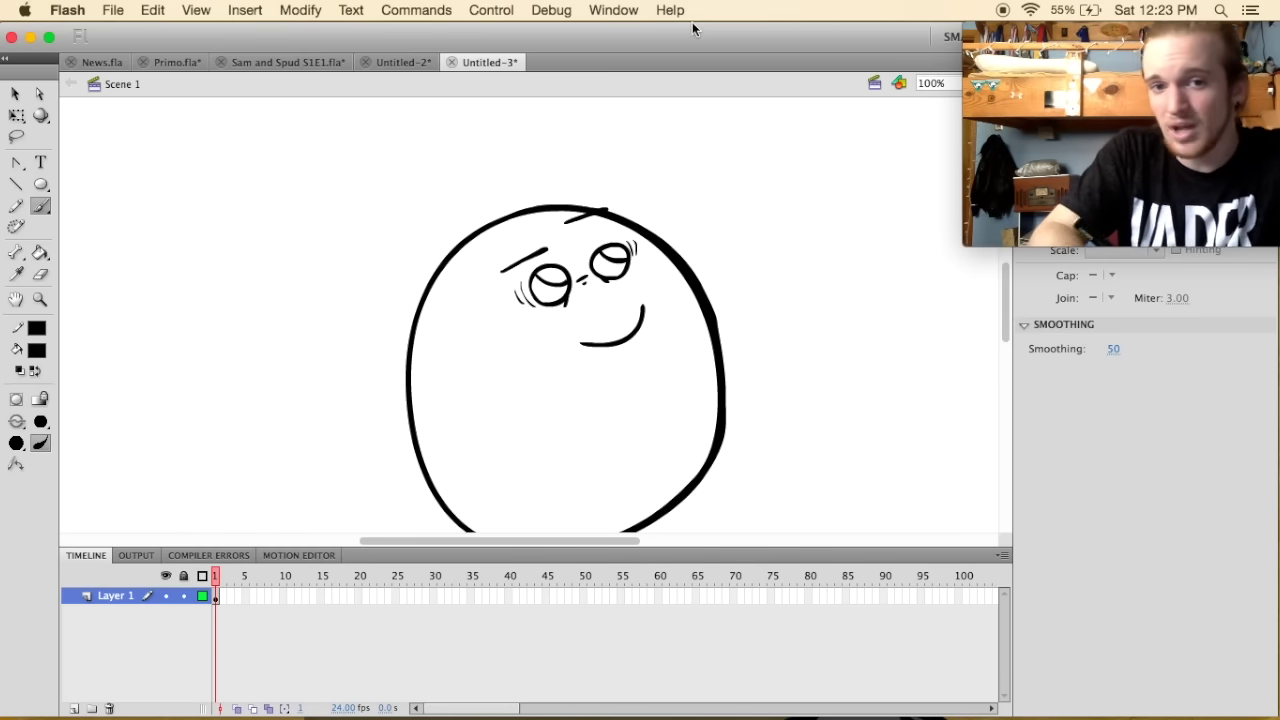
Draw ears on both sides of the head, with inner detail in the left ear.
{"action": "scroll", "coordinate": [610, 312], "scroll_direction": "down", "scroll_amount": 1}
{"action": "scroll", "coordinate": [612, 296], "scroll_direction": "up", "scroll_amount": 1}
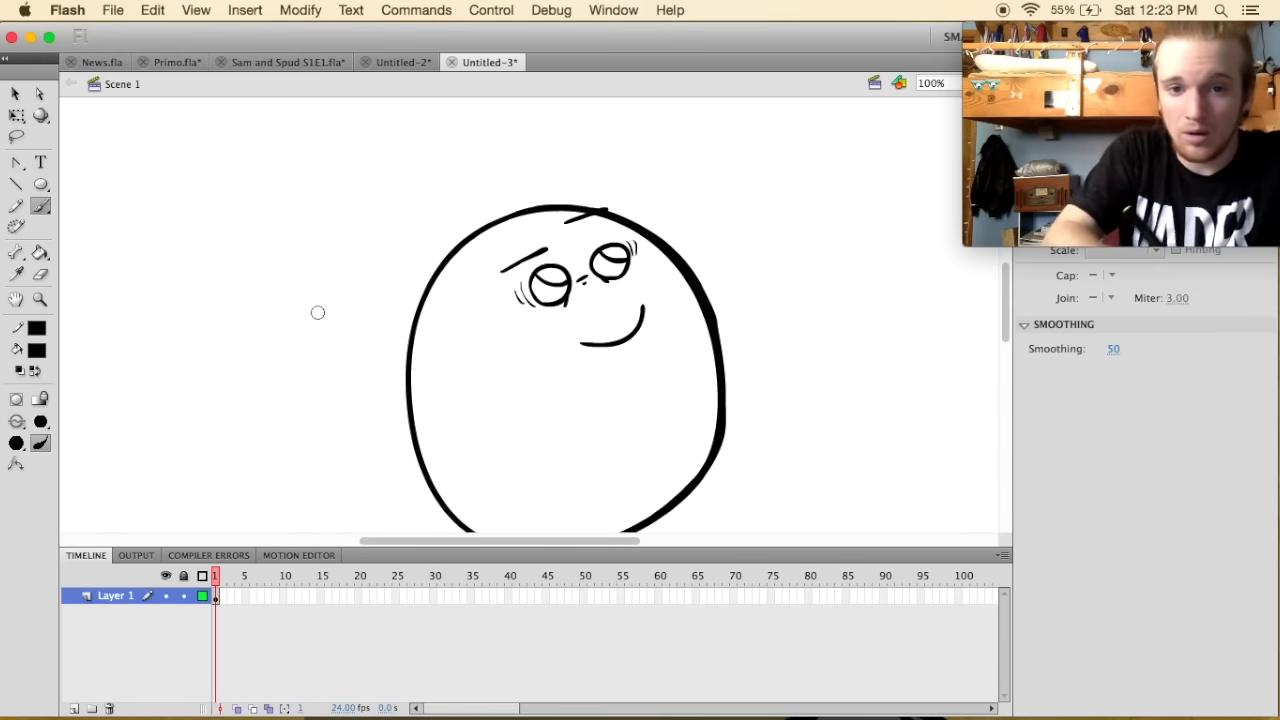
{"action": "mouse_move", "coordinate": [414, 318]}
{"action": "left_mouse_down"}
{"action": "mouse_move", "coordinate": [366, 340]}
{"action": "mouse_move", "coordinate": [388, 384]}
{"action": "mouse_move", "coordinate": [405, 383]}
{"action": "left_mouse_up"}
{"action": "mouse_move", "coordinate": [392, 327]}
{"action": "left_mouse_down"}
{"action": "mouse_move", "coordinate": [381, 357]}
{"action": "mouse_move", "coordinate": [396, 352]}
{"action": "left_mouse_up"}
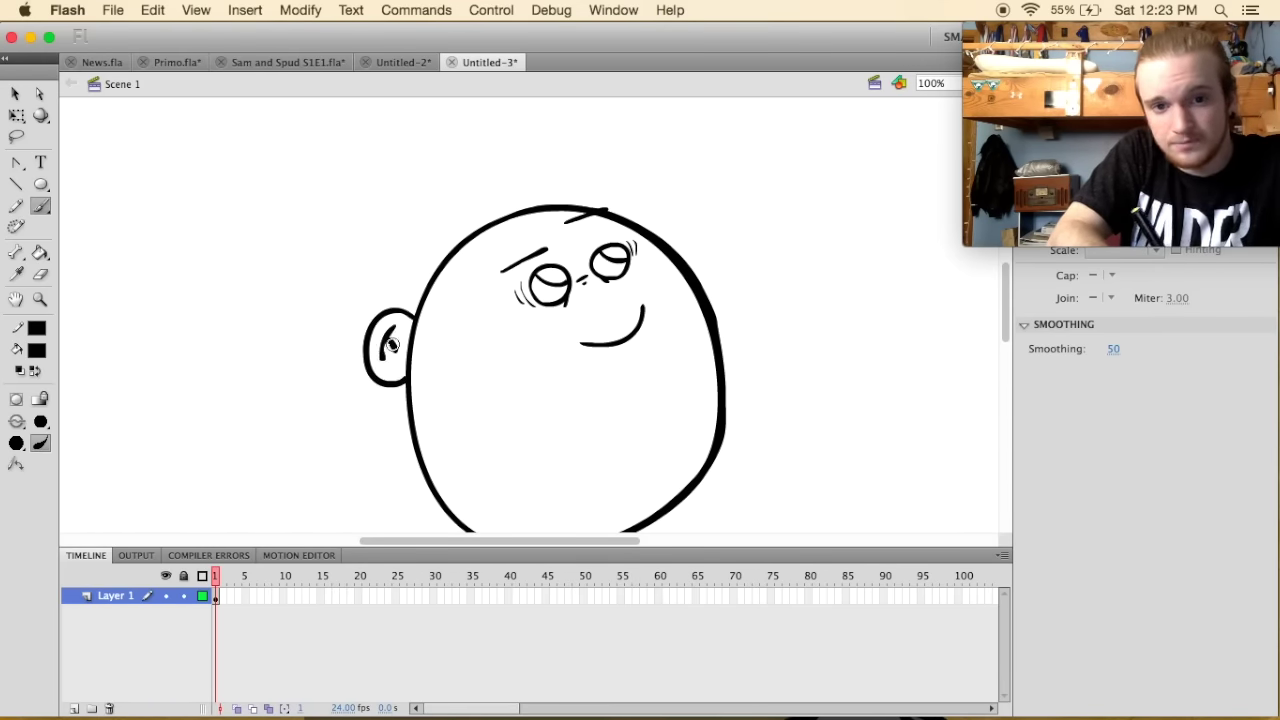
{"action": "mouse_move", "coordinate": [662, 246]}
{"action": "left_mouse_down"}
{"action": "mouse_move", "coordinate": [698, 230]}
{"action": "mouse_move", "coordinate": [716, 285]}
{"action": "mouse_move", "coordinate": [706, 300]}
{"action": "mouse_move", "coordinate": [694, 248]}
{"action": "mouse_move", "coordinate": [699, 260]}
{"action": "left_mouse_up"}
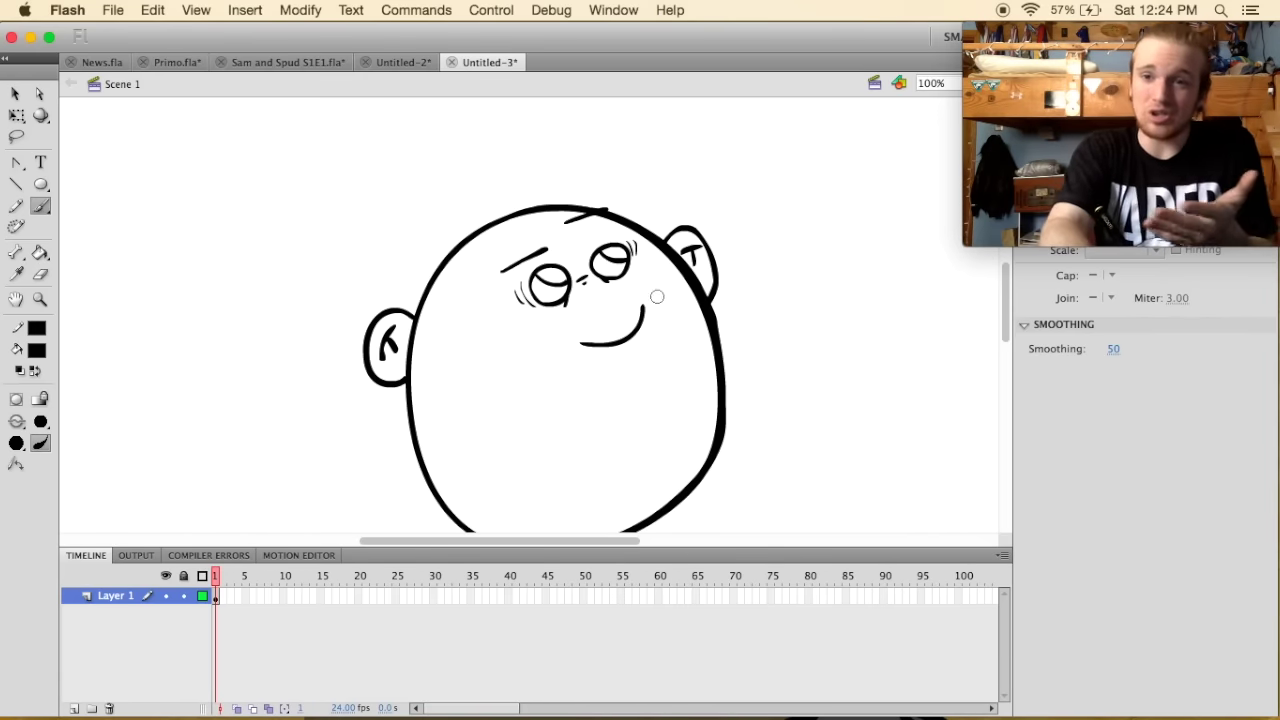
Add hair lines on the upper head and curved cheek contours on both sides.
{"action": "scroll", "coordinate": [679, 318], "scroll_direction": "down", "scroll_amount": 3}
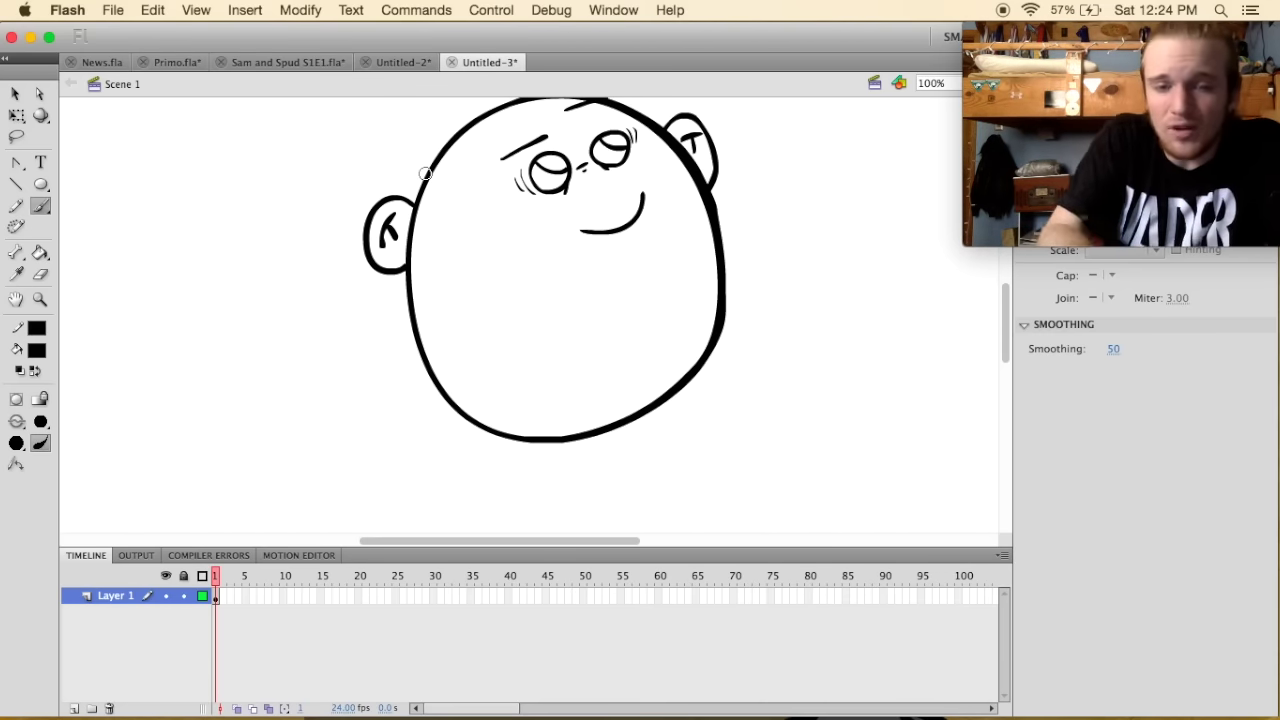
{"action": "scroll", "coordinate": [522, 381], "scroll_direction": "up", "scroll_amount": 2}
{"action": "scroll", "coordinate": [522, 381], "scroll_direction": "up", "scroll_amount": 2}
{"action": "left_click_drag", "start_coordinate": [483, 241], "coordinate": [552, 227]}
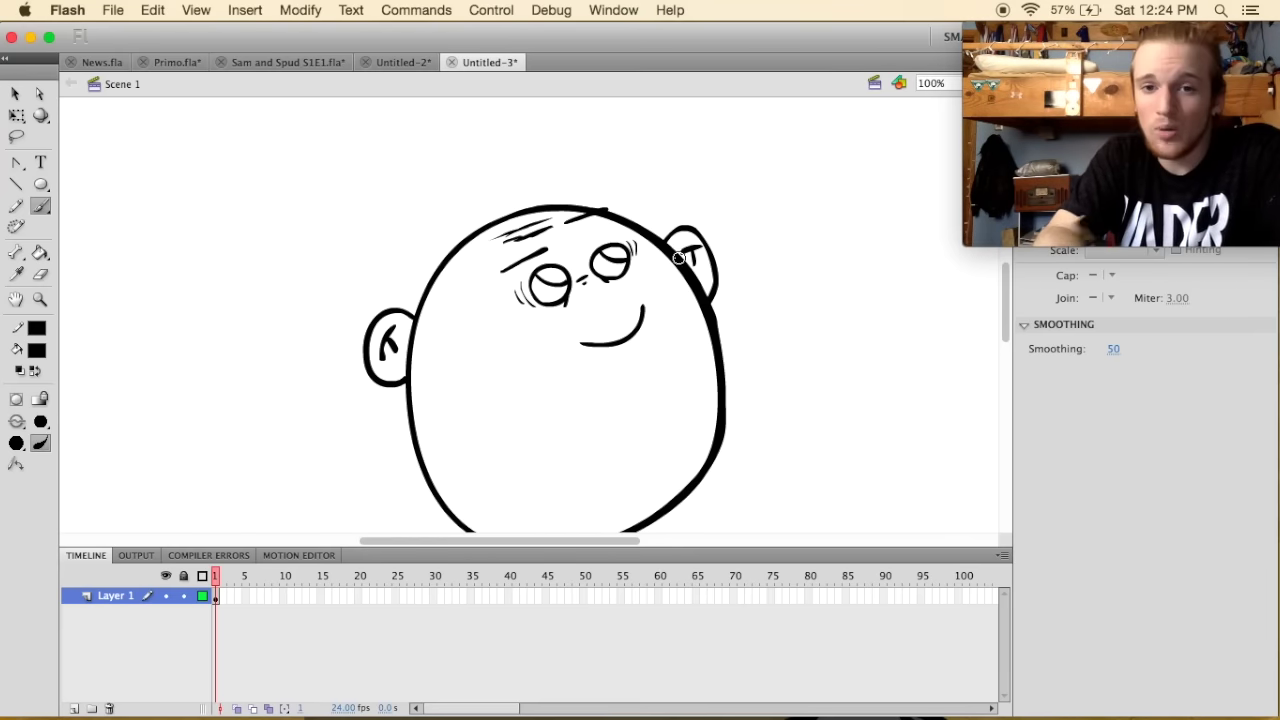
{"action": "scroll", "coordinate": [680, 255], "scroll_direction": "down", "scroll_amount": 5}
{"action": "scroll", "coordinate": [688, 248], "scroll_direction": "up", "scroll_amount": 2}
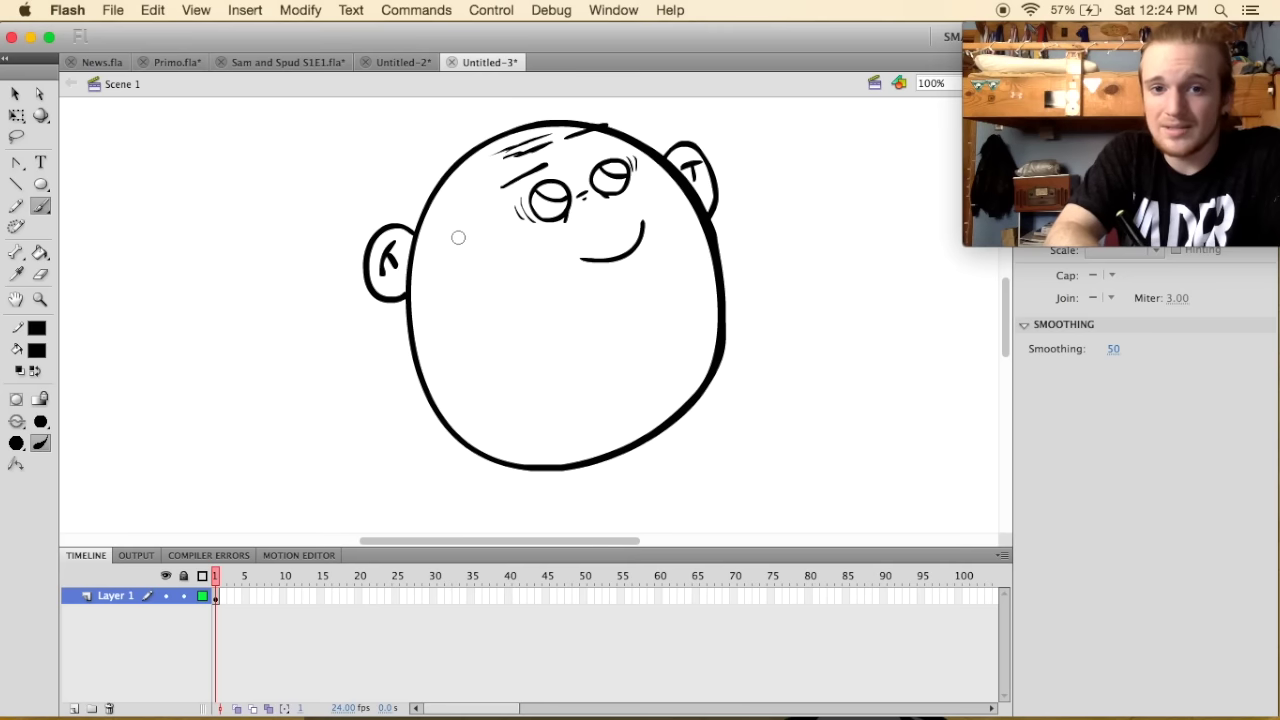
{"action": "left_click_drag", "start_coordinate": [456, 229], "coordinate": [495, 322]}
{"action": "left_click_drag", "start_coordinate": [655, 164], "coordinate": [684, 258]}
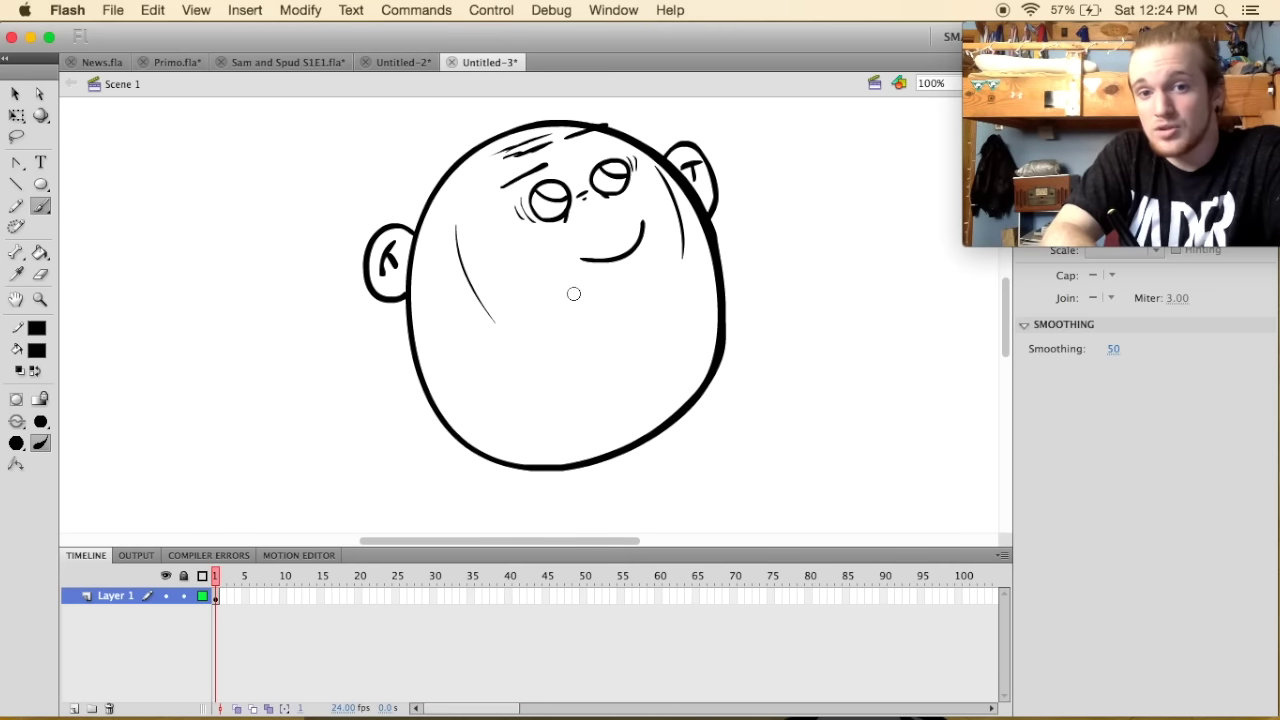
Widen the smile into a bigger curve and fill both eyes black.
{"action": "left_click_drag", "start_coordinate": [619, 307], "coordinate": [681, 241]}
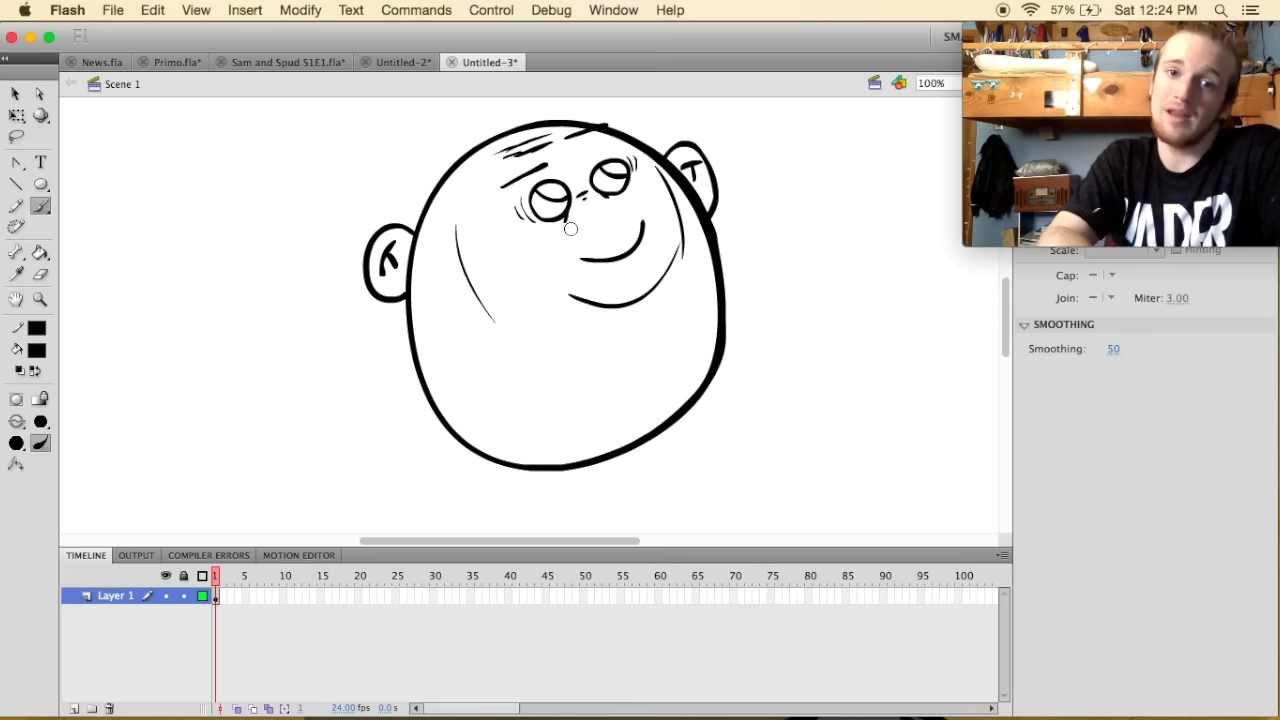
{"action": "key", "text": "k"}
{"action": "left_click", "coordinate": [542, 202]}
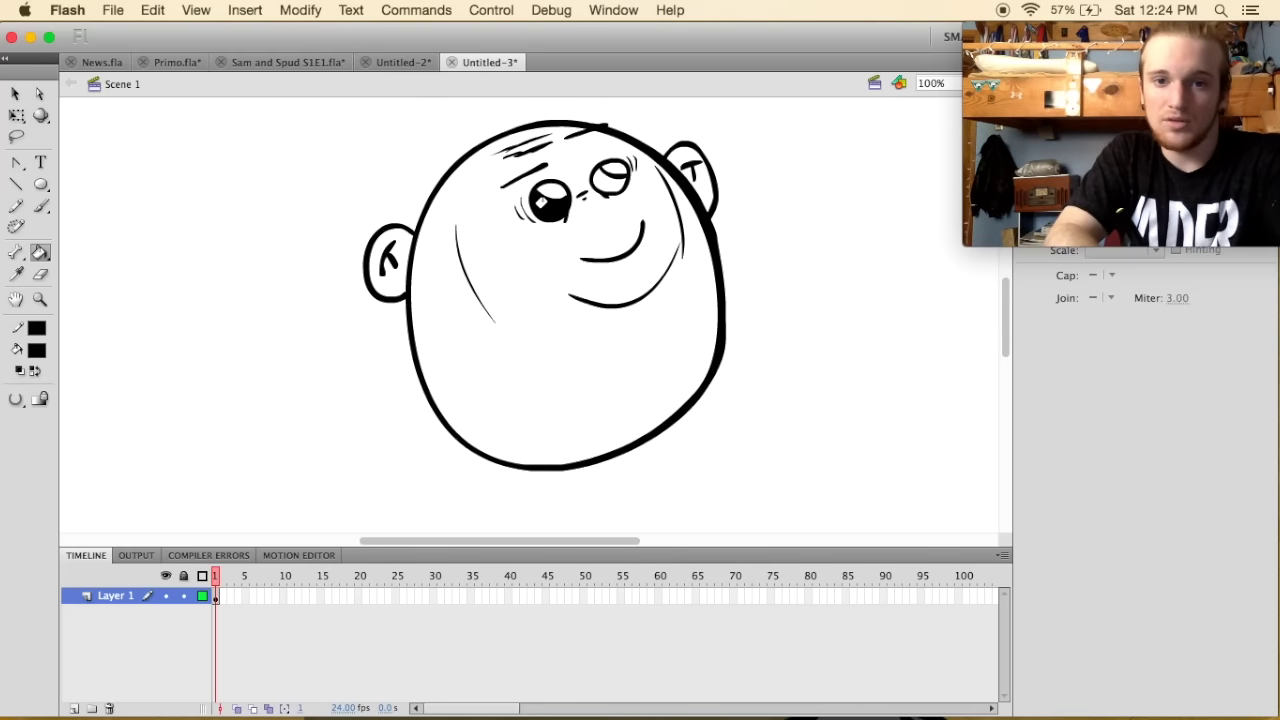
{"action": "left_click", "coordinate": [596, 178]}
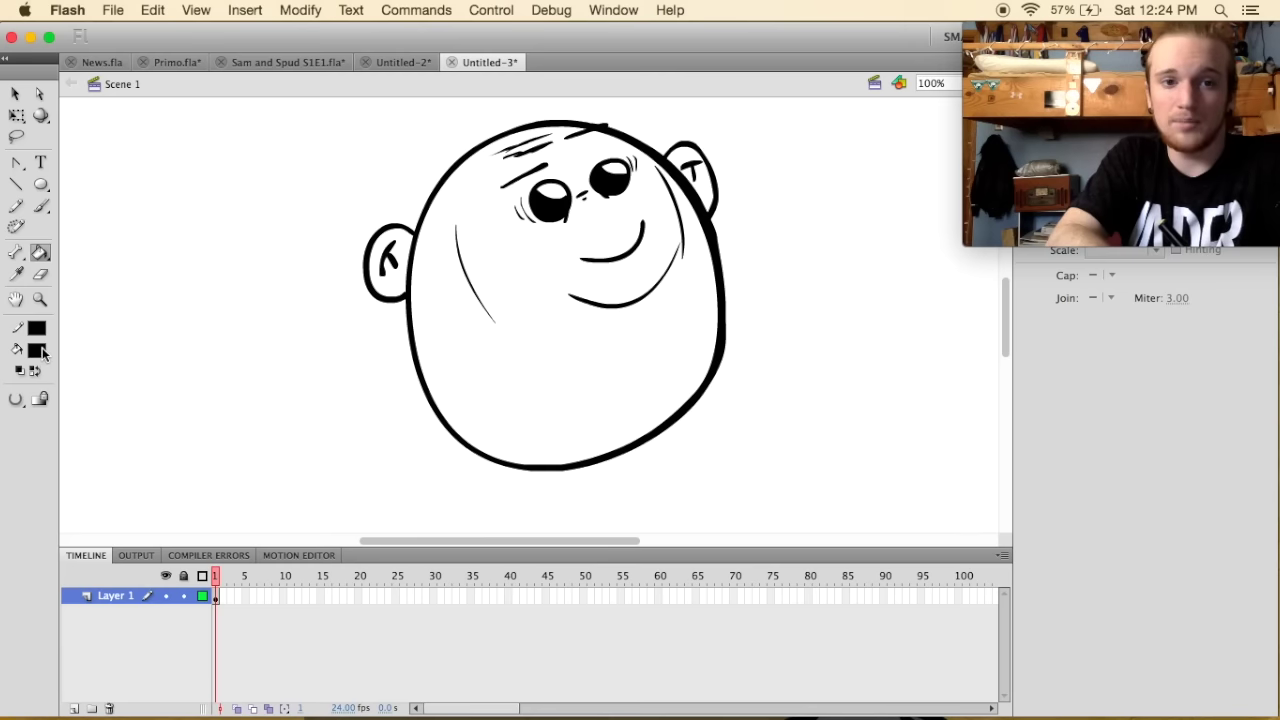
Fill the face light yellow instead of pink, then reset the fill colour to black.
{"action": "left_click", "coordinate": [36, 350]}
{"action": "left_click", "coordinate": [310, 516]}
{"action": "left_click", "coordinate": [515, 338]}
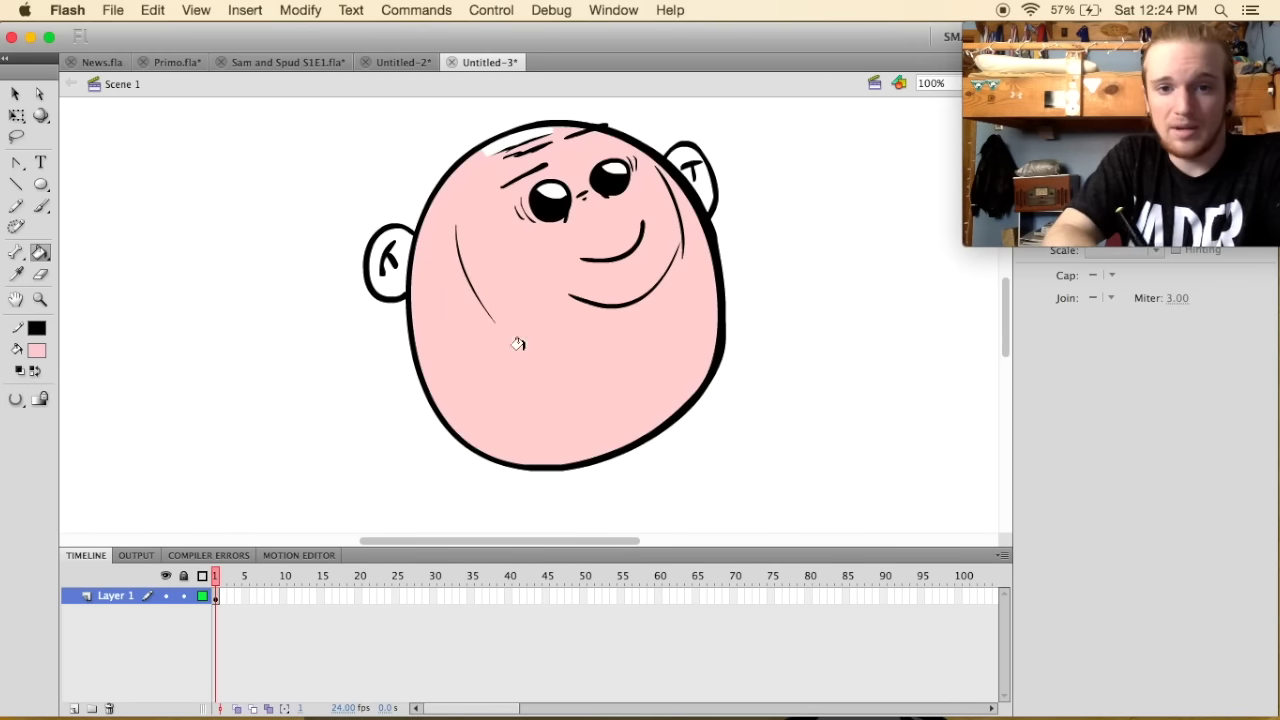
{"action": "left_click", "coordinate": [36, 350]}
{"action": "left_click", "coordinate": [328, 522]}
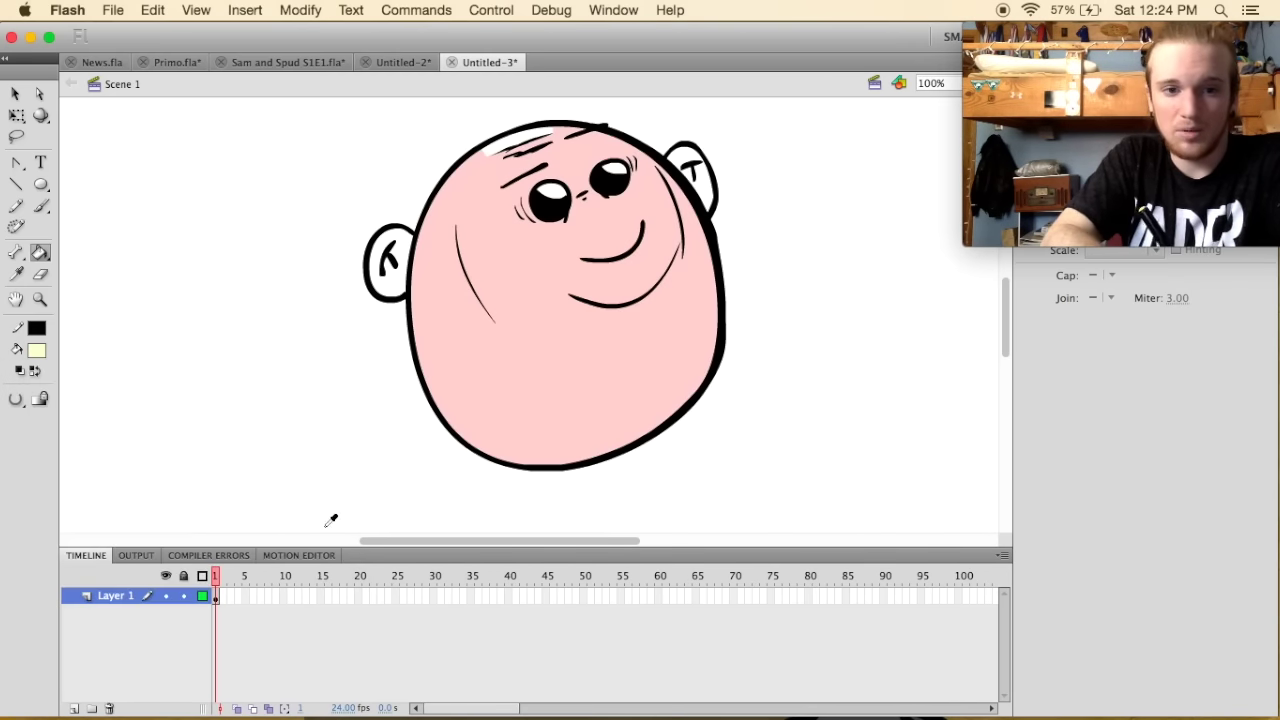
{"action": "left_click", "coordinate": [500, 334]}
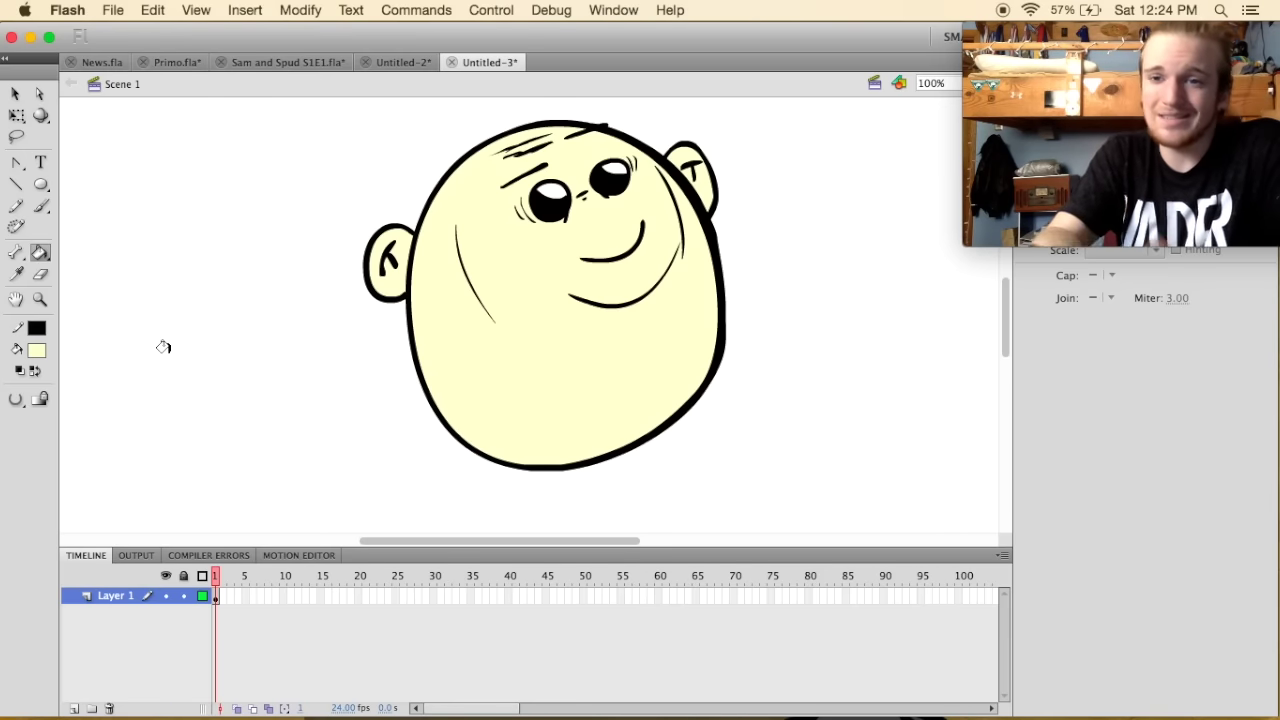
{"action": "left_click", "coordinate": [36, 352]}
{"action": "left_click", "coordinate": [53, 380]}
Brush the small body's outline below the head, thickening its lower edge.
{"action": "scroll", "coordinate": [466, 350], "scroll_direction": "down", "scroll_amount": 5}
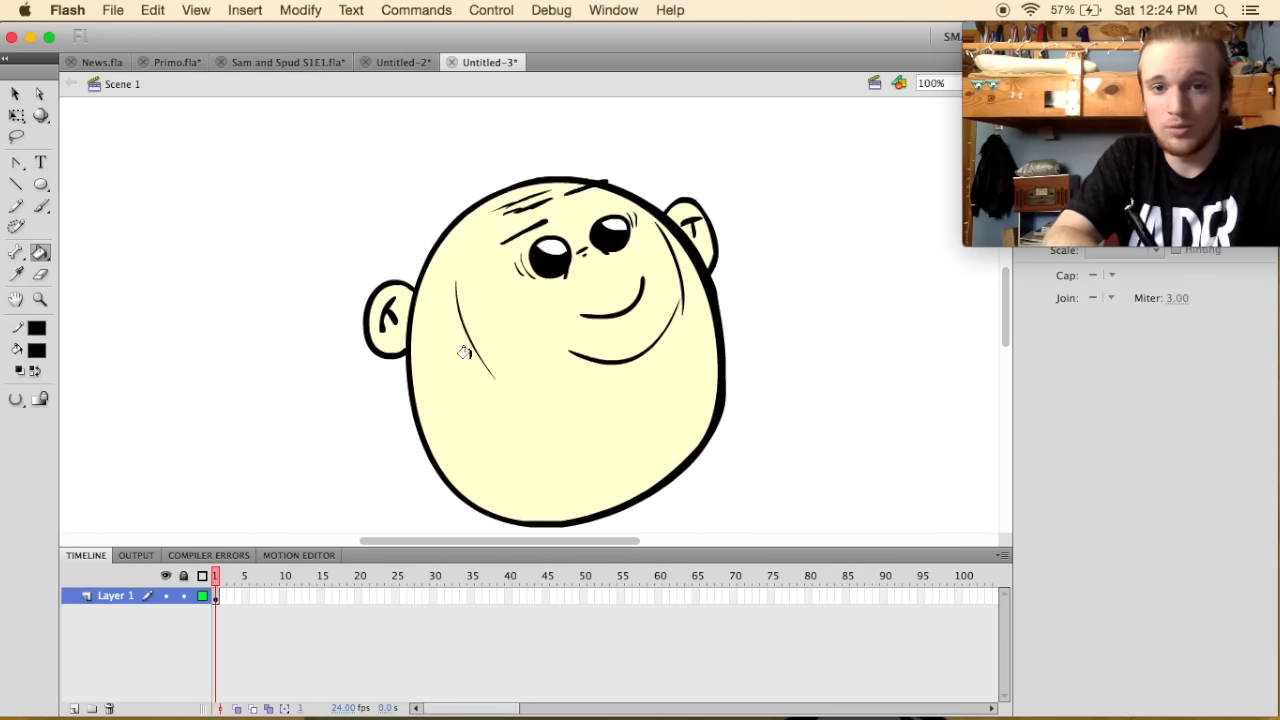
{"action": "key", "text": "b"}
{"action": "mouse_move", "coordinate": [527, 328]}
{"action": "left_mouse_down"}
{"action": "mouse_move", "coordinate": [521, 383]}
{"action": "mouse_move", "coordinate": [567, 408]}
{"action": "left_mouse_up"}
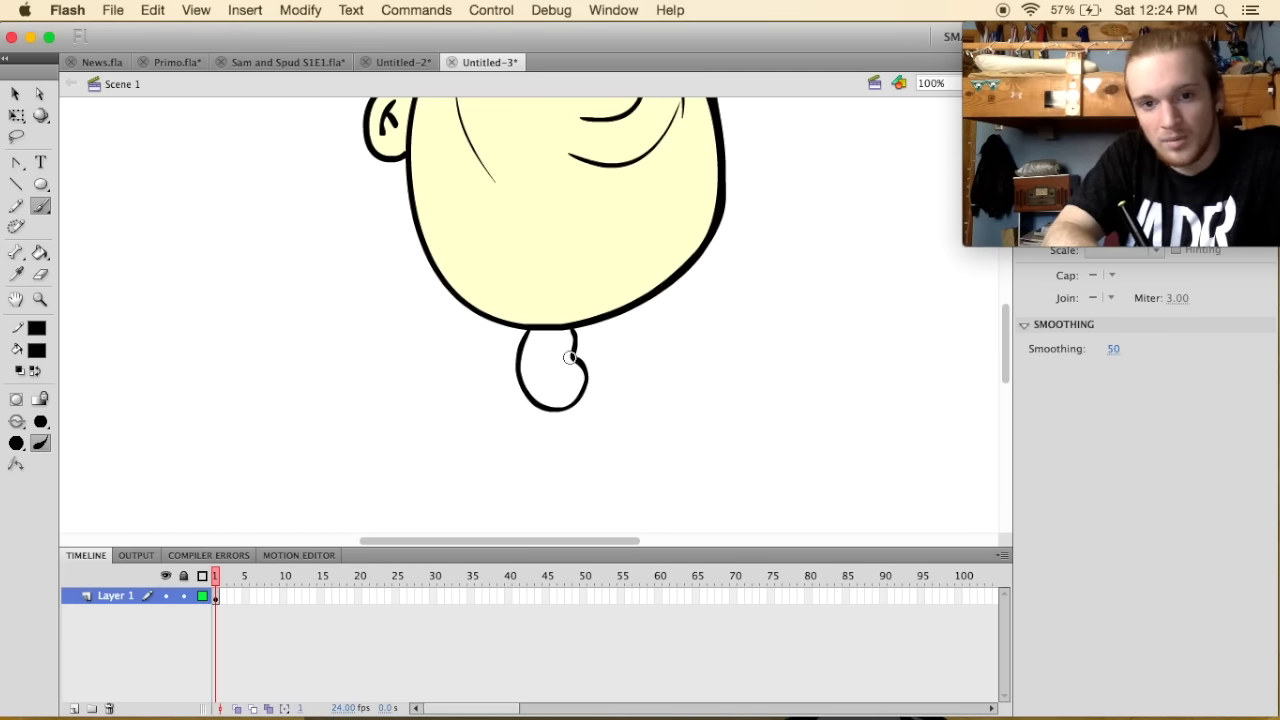
{"action": "mouse_move", "coordinate": [570, 357]}
{"action": "left_mouse_down"}
{"action": "mouse_move", "coordinate": [529, 394]}
{"action": "mouse_move", "coordinate": [564, 353]}
{"action": "left_mouse_up"}
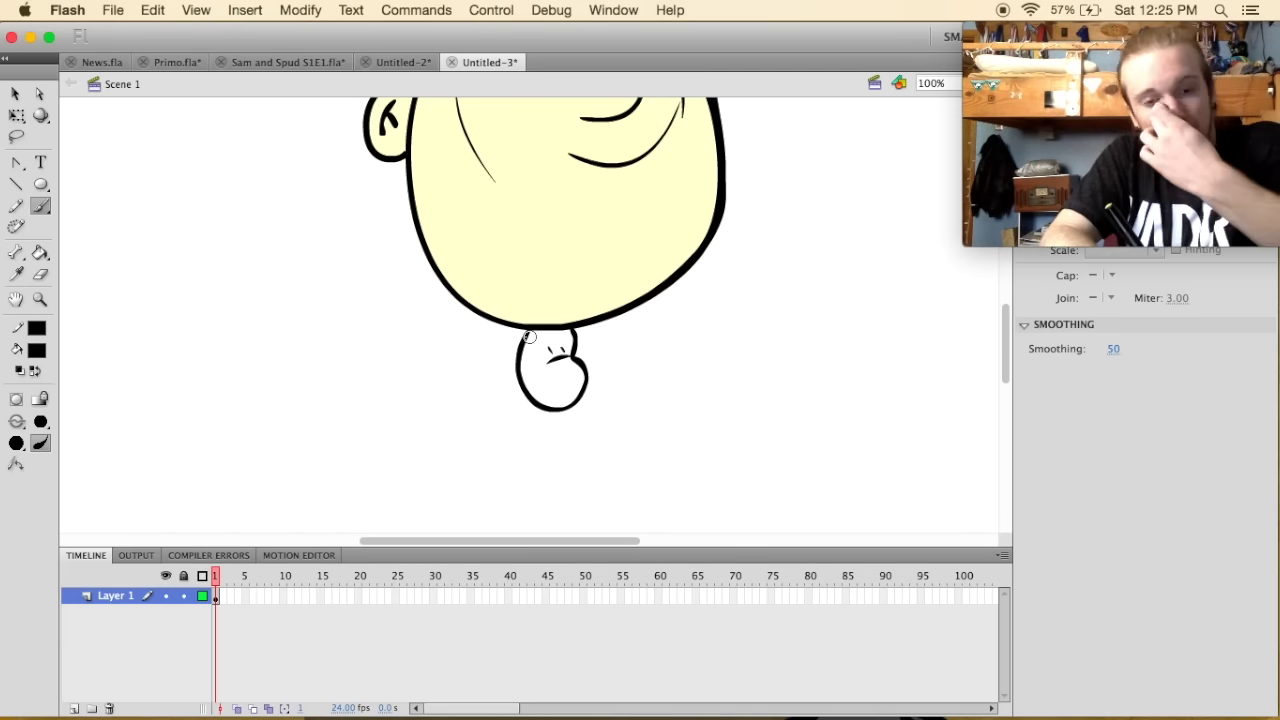
{"action": "left_click_drag", "start_coordinate": [510, 329], "coordinate": [513, 398]}
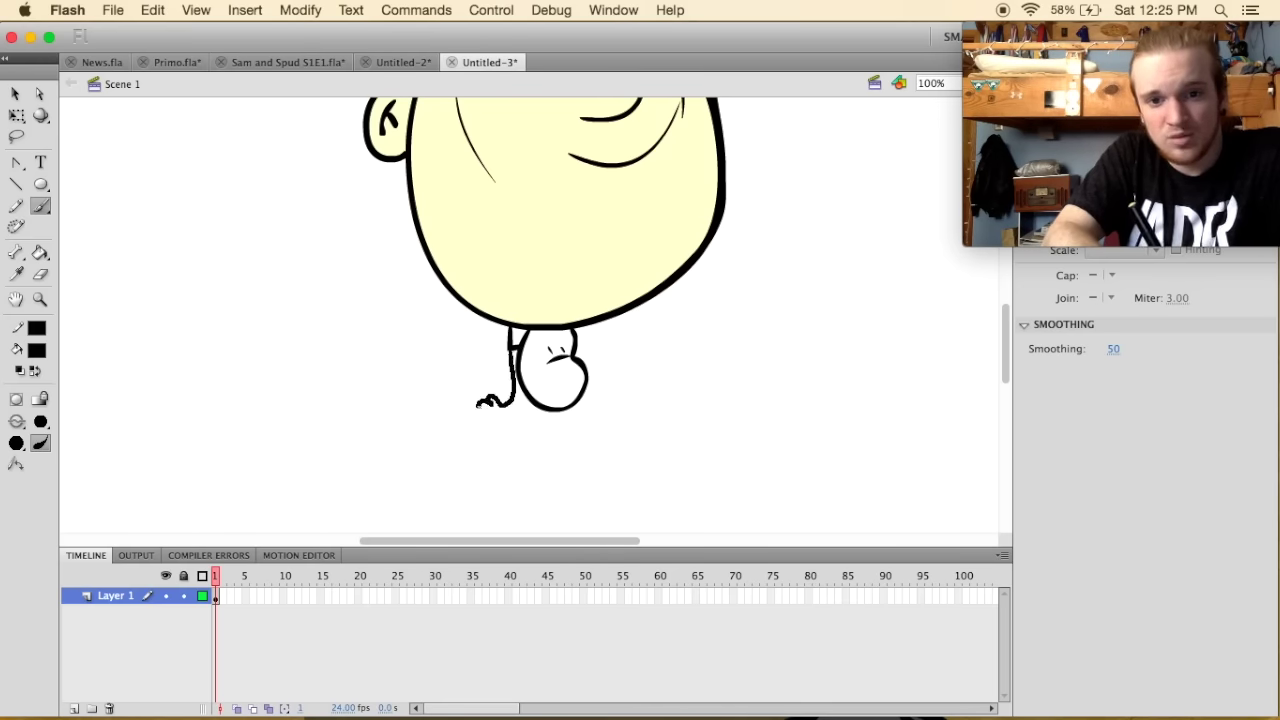
{"action": "left_click_drag", "start_coordinate": [518, 407], "coordinate": [526, 362]}
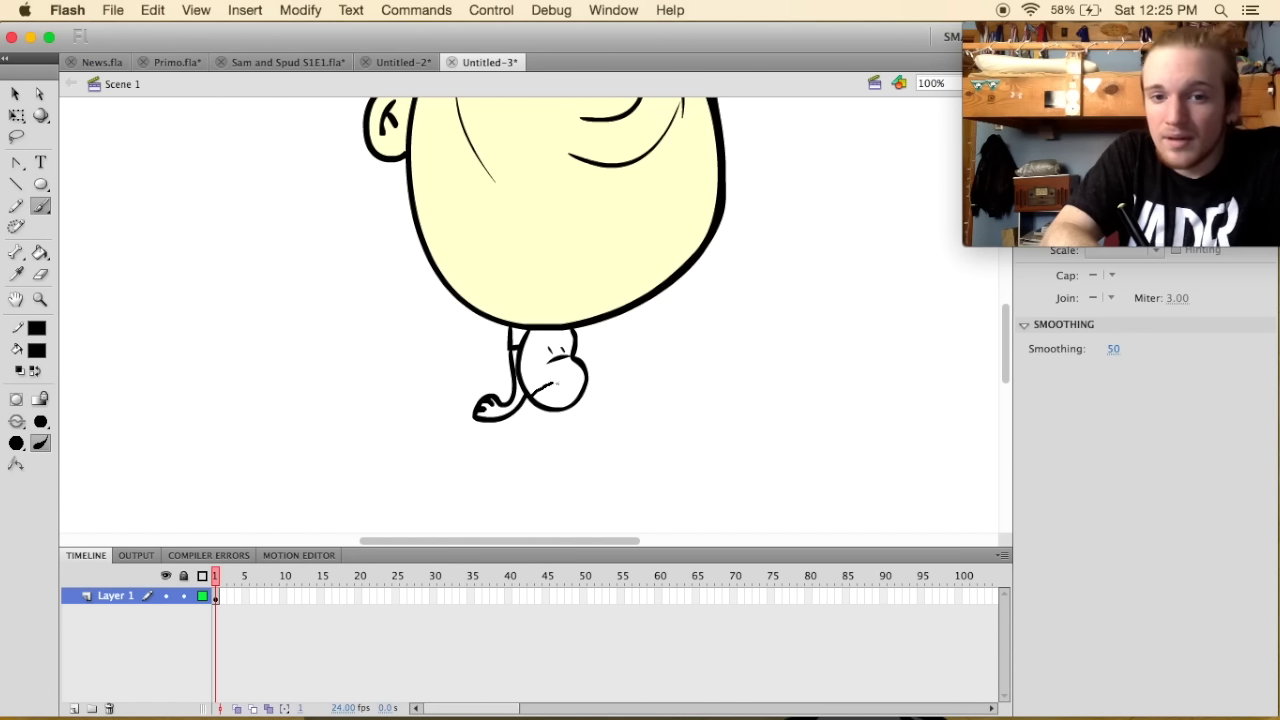
{"action": "left_click_drag", "start_coordinate": [552, 382], "coordinate": [586, 380]}
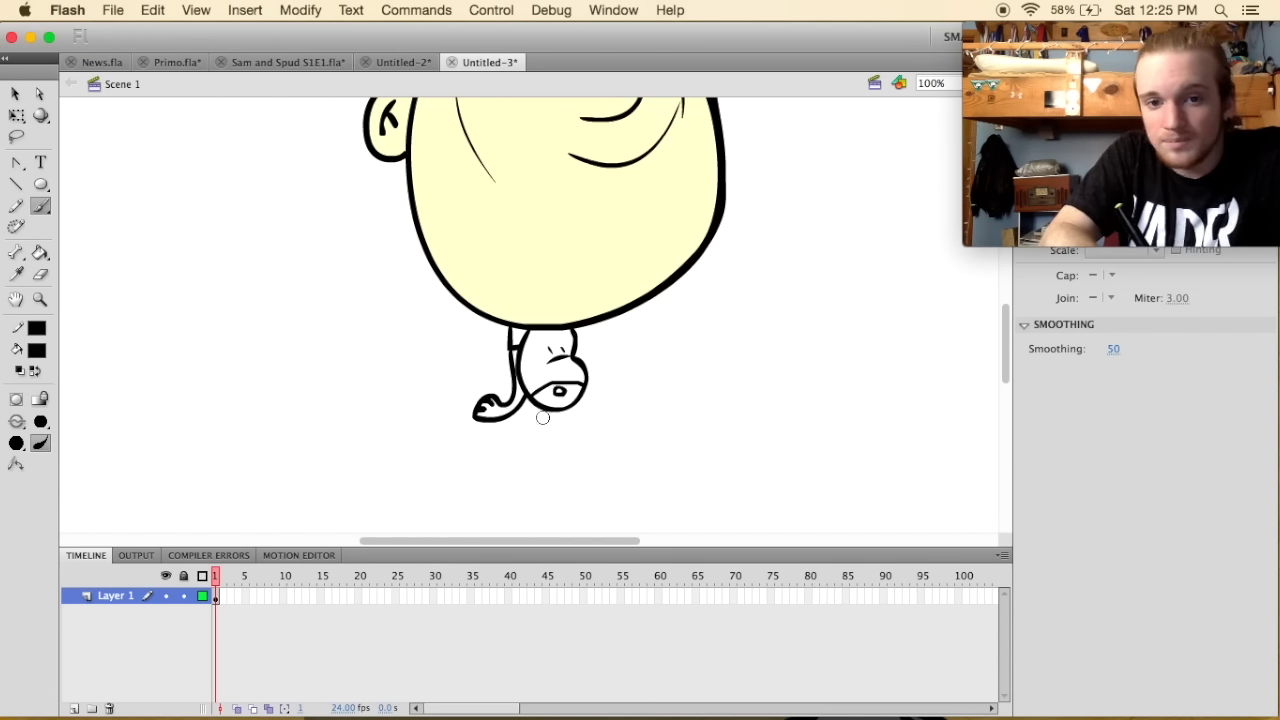
Draw two thin legs side by side beneath the body.
{"action": "left_click_drag", "start_coordinate": [538, 405], "coordinate": [544, 441]}
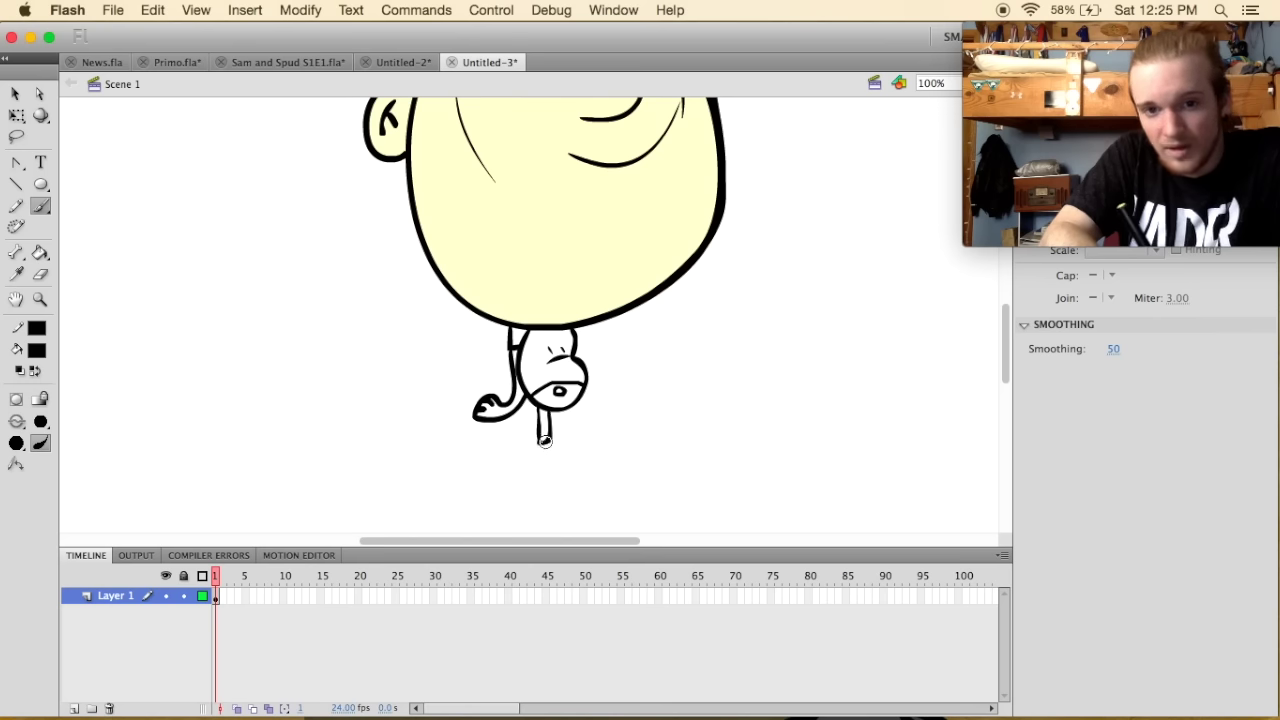
{"action": "left_click_drag", "start_coordinate": [572, 400], "coordinate": [580, 438]}
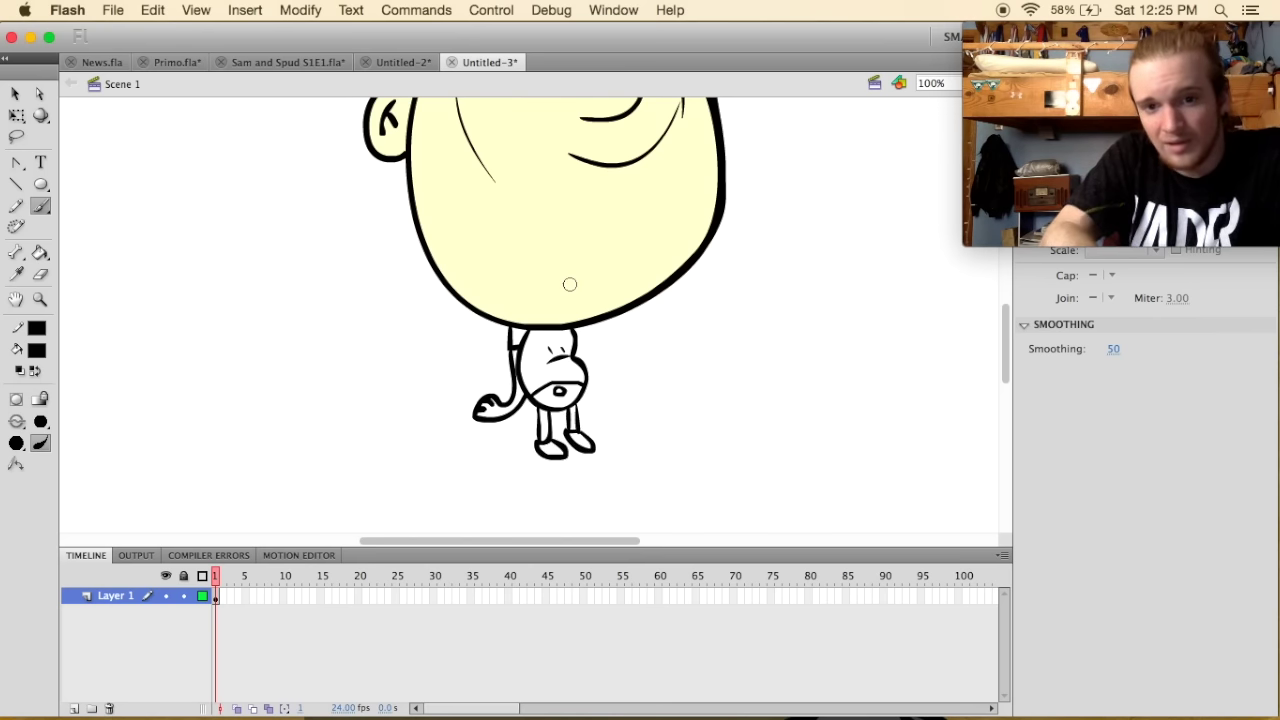
{"action": "scroll", "coordinate": [571, 283], "scroll_direction": "up", "scroll_amount": 5}
{"action": "scroll", "coordinate": [515, 420], "scroll_direction": "down", "scroll_amount": 2}
Brush spiky hair atop the head and fill its centre and both spikes brown.
{"action": "scroll", "coordinate": [480, 390], "scroll_direction": "up", "scroll_amount": 4}
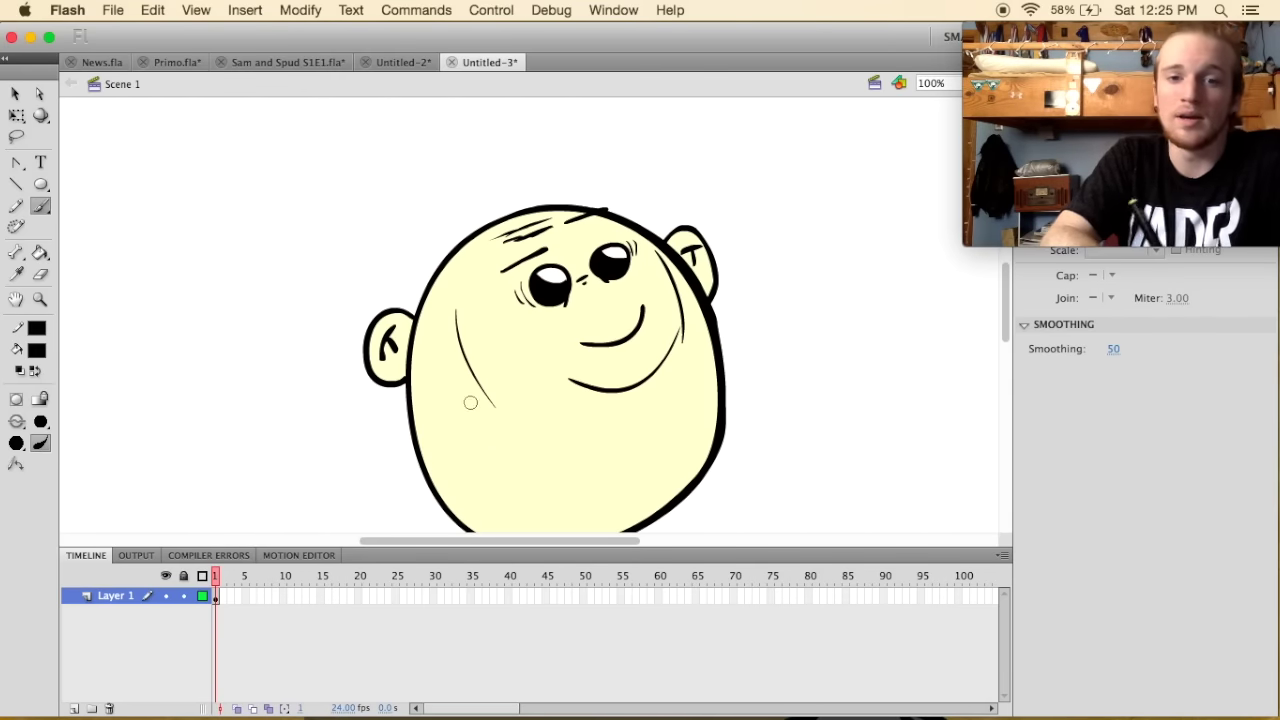
{"action": "mouse_move", "coordinate": [422, 293]}
{"action": "left_mouse_down"}
{"action": "mouse_move", "coordinate": [430, 212]}
{"action": "mouse_move", "coordinate": [442, 235]}
{"action": "mouse_move", "coordinate": [458, 228]}
{"action": "mouse_move", "coordinate": [486, 172]}
{"action": "mouse_move", "coordinate": [536, 167]}
{"action": "mouse_move", "coordinate": [596, 208]}
{"action": "left_mouse_up"}
{"action": "left_click", "coordinate": [37, 350]}
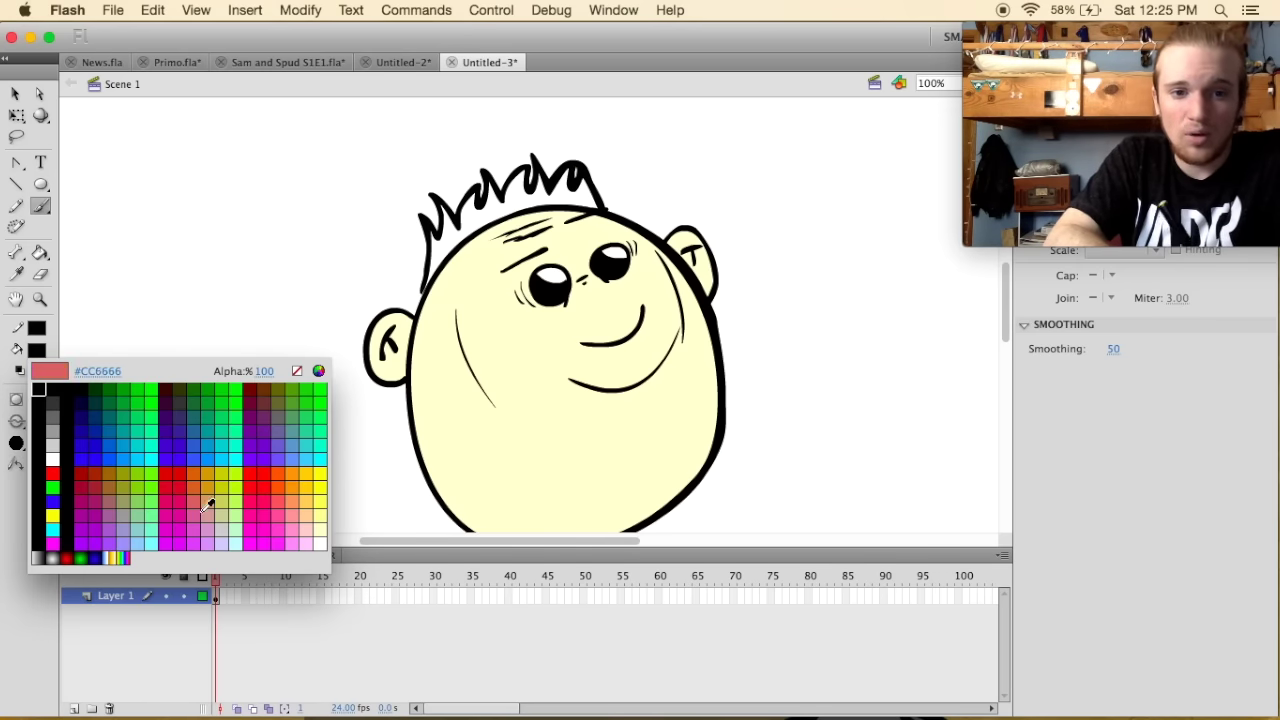
{"action": "left_click", "coordinate": [116, 467]}
{"action": "key", "text": "k"}
{"action": "left_click", "coordinate": [501, 189]}
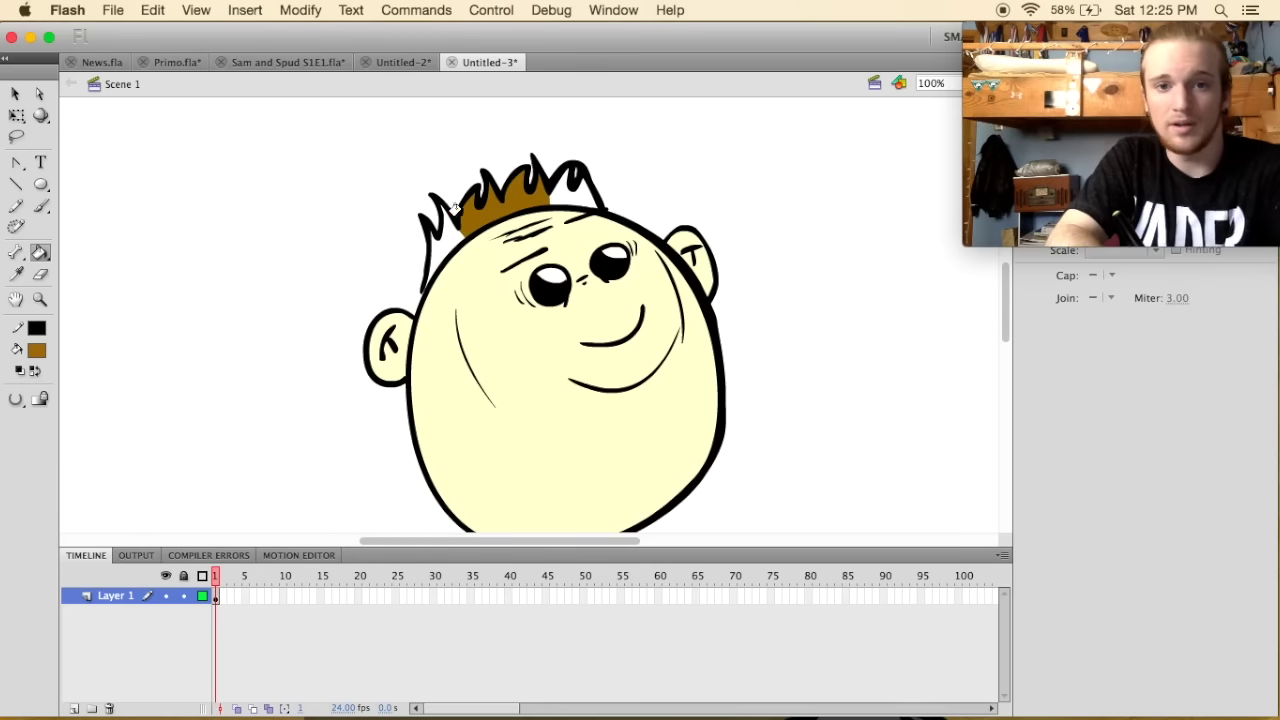
{"action": "left_click", "coordinate": [441, 232]}
{"action": "left_click", "coordinate": [566, 178]}
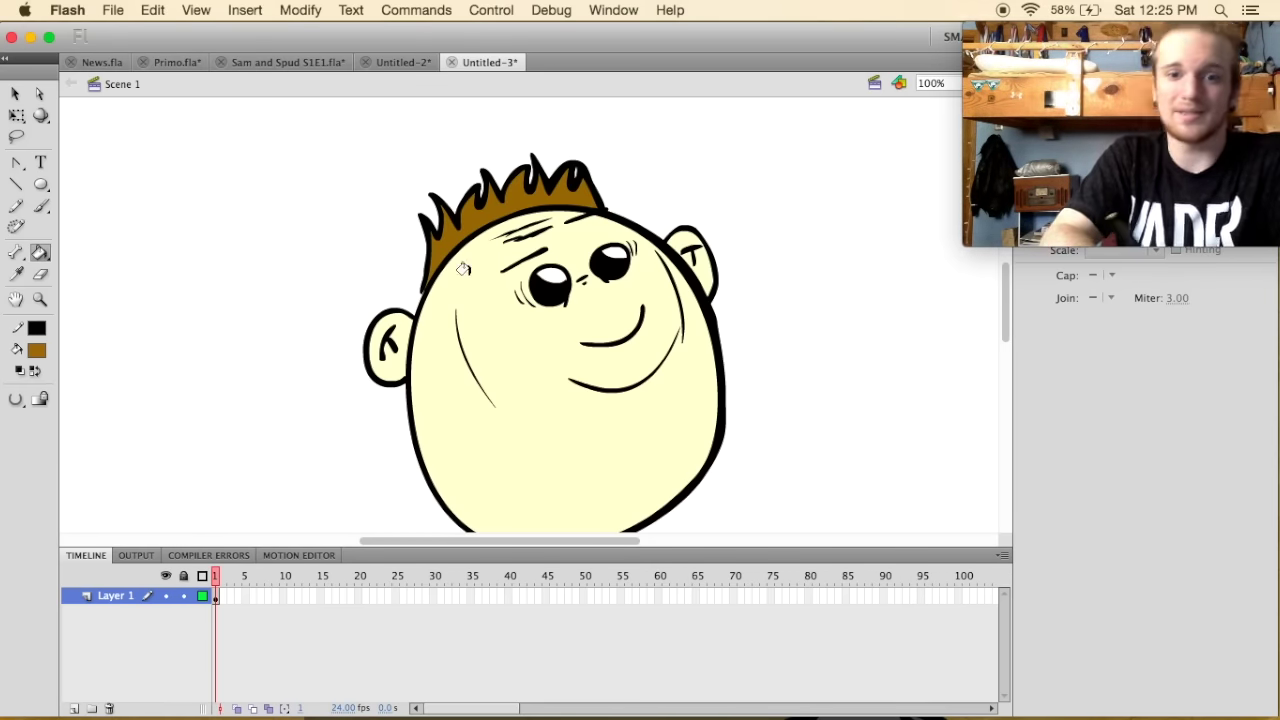
{"action": "scroll", "coordinate": [300, 220], "scroll_direction": "down", "scroll_amount": 3}
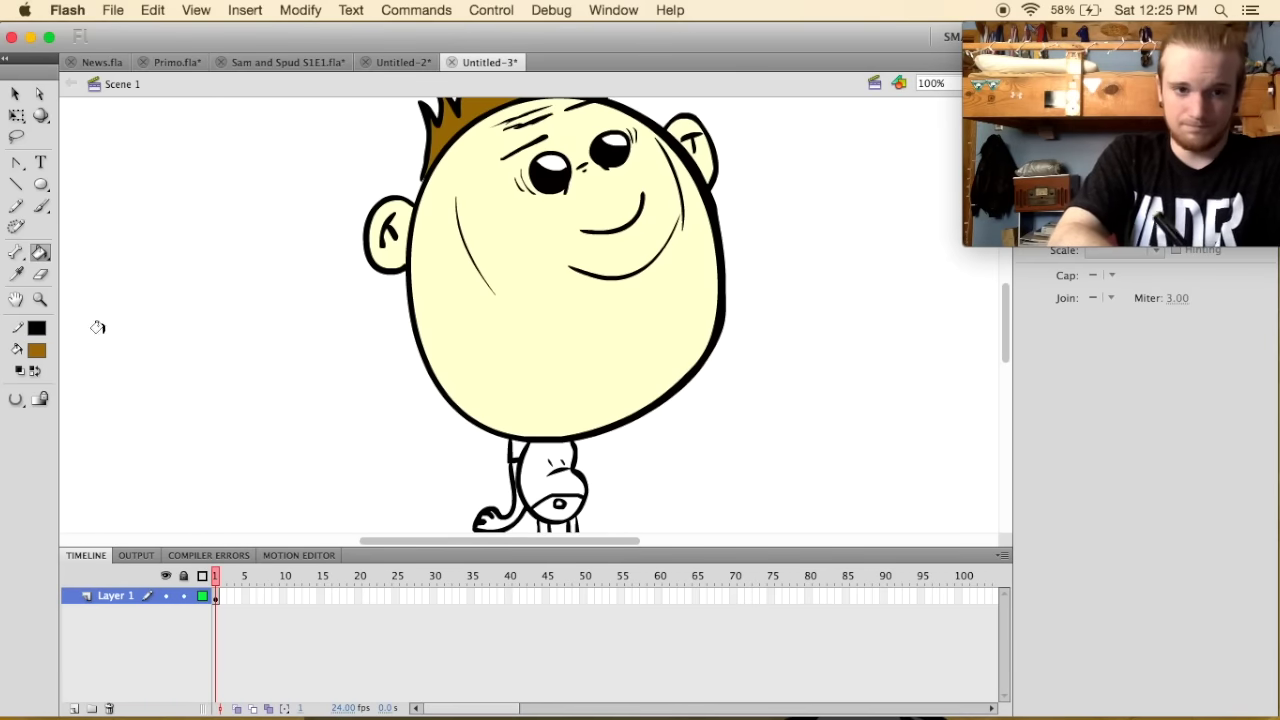
Sample the head's pale yellow, then fill both legs blue.
{"action": "left_click", "coordinate": [40, 350]}
{"action": "left_click", "coordinate": [504, 330]}
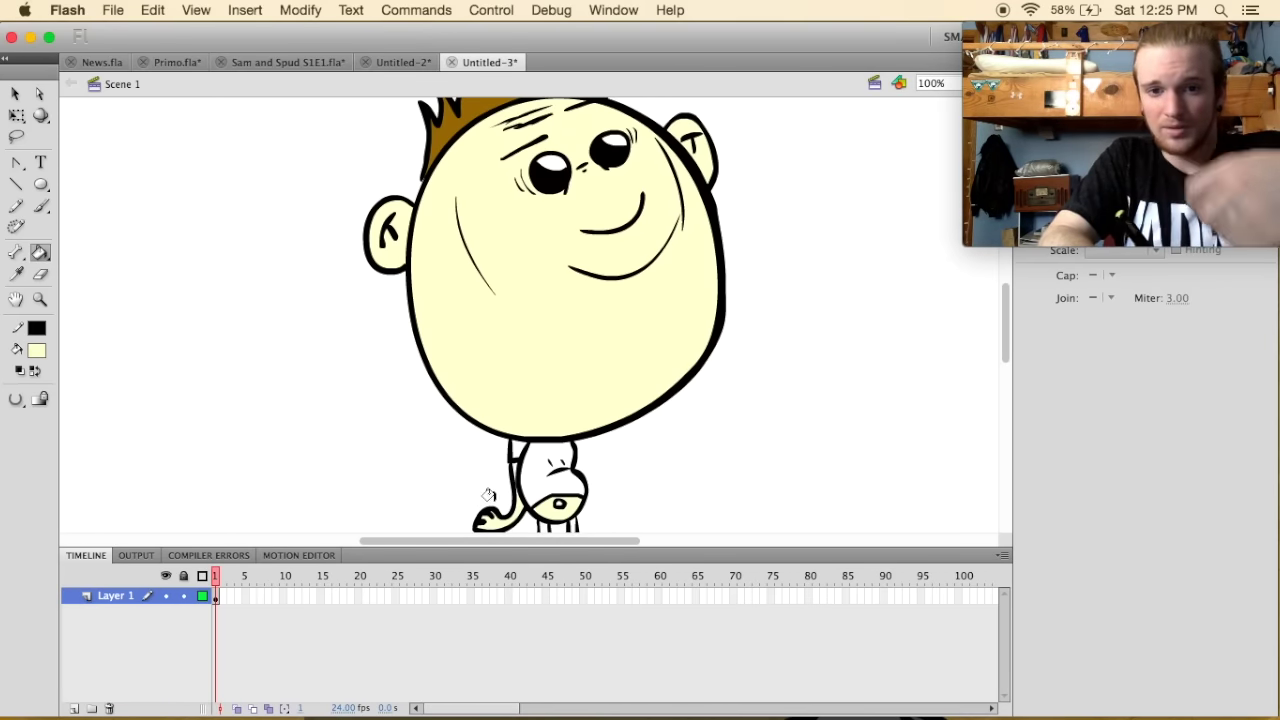
{"action": "scroll", "coordinate": [470, 380], "scroll_direction": "down", "scroll_amount": 3}
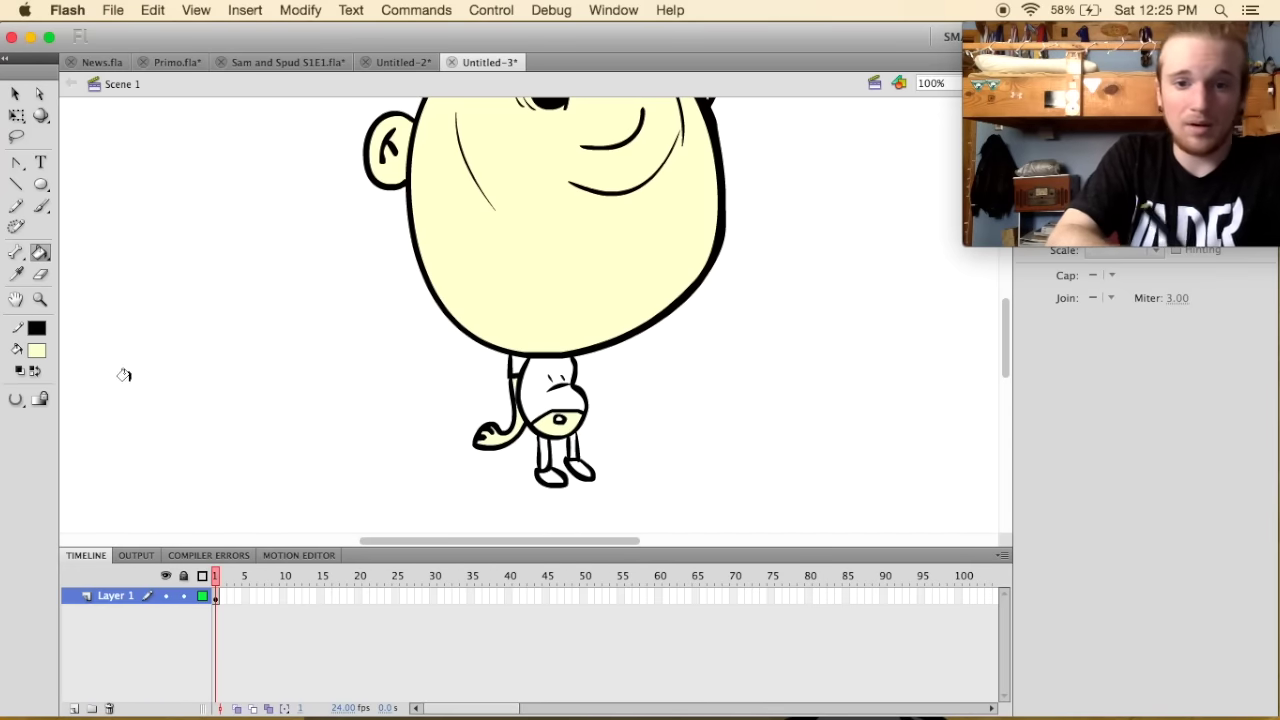
{"action": "left_click", "coordinate": [36, 350]}
{"action": "left_click", "coordinate": [117, 451]}
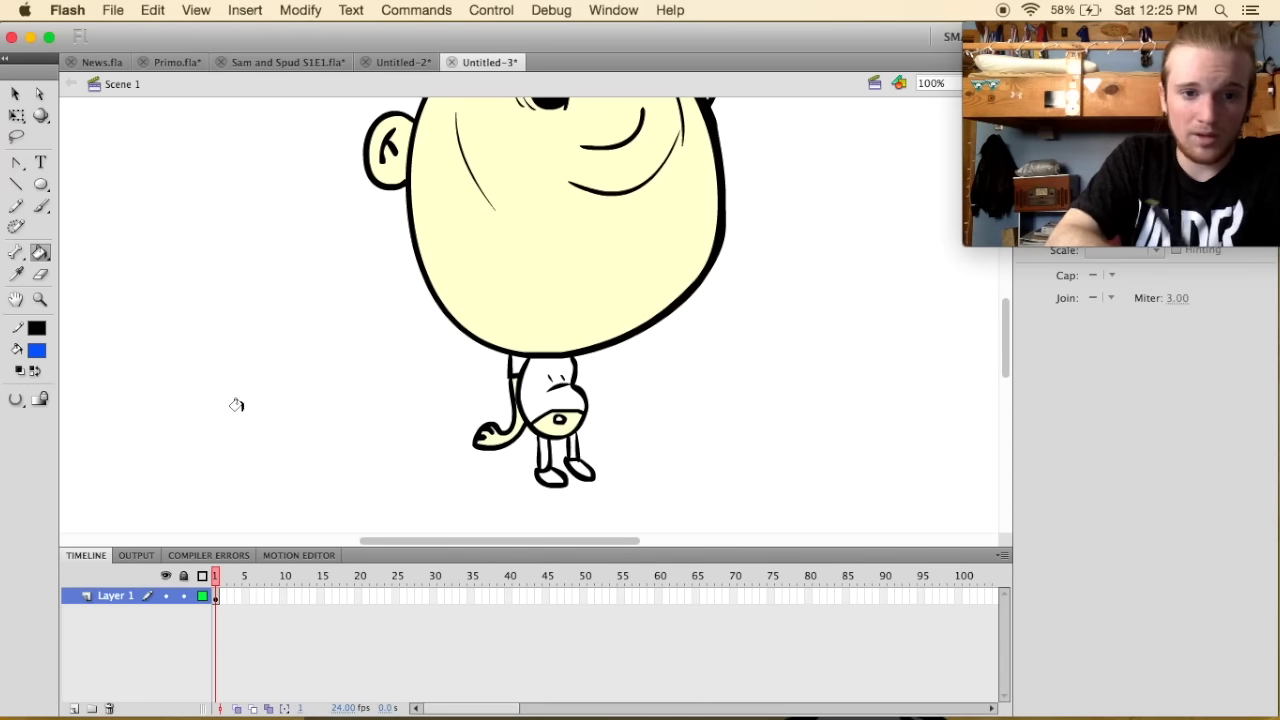
{"action": "left_click", "coordinate": [541, 447]}
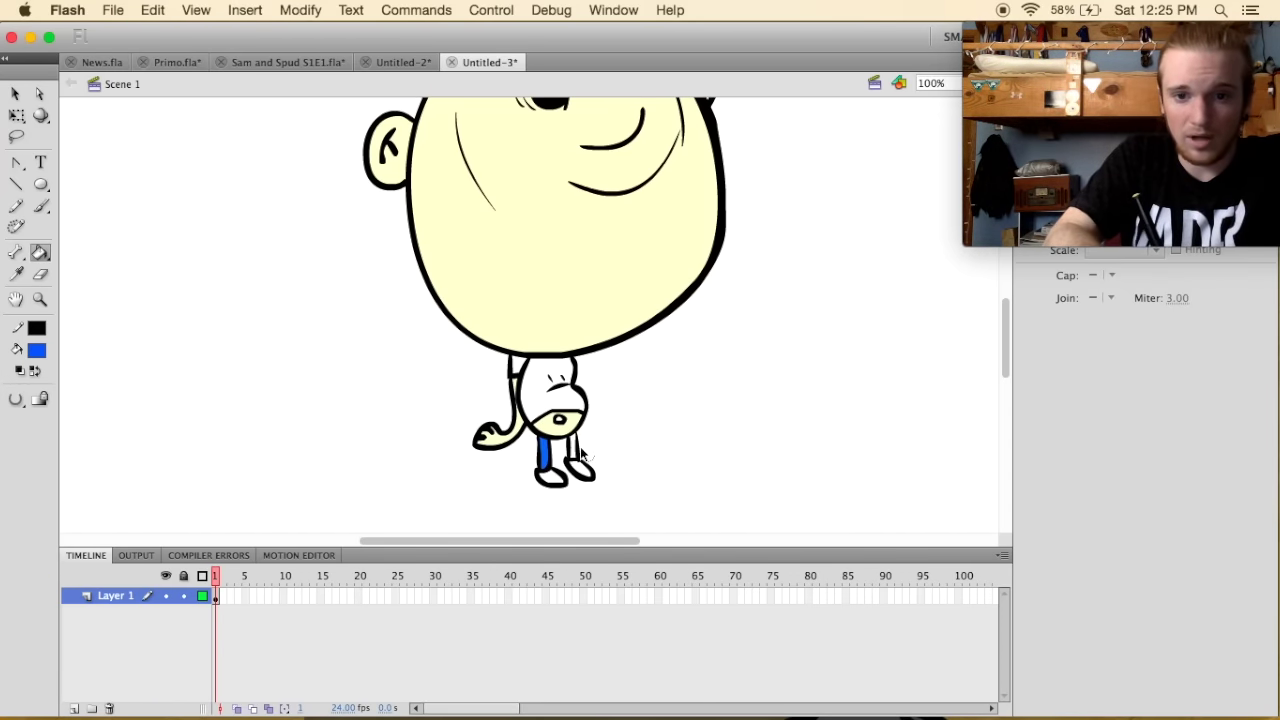
{"action": "left_click", "coordinate": [570, 448]}
Fill the torso orange and both shoes red.
{"action": "left_click", "coordinate": [36, 350]}
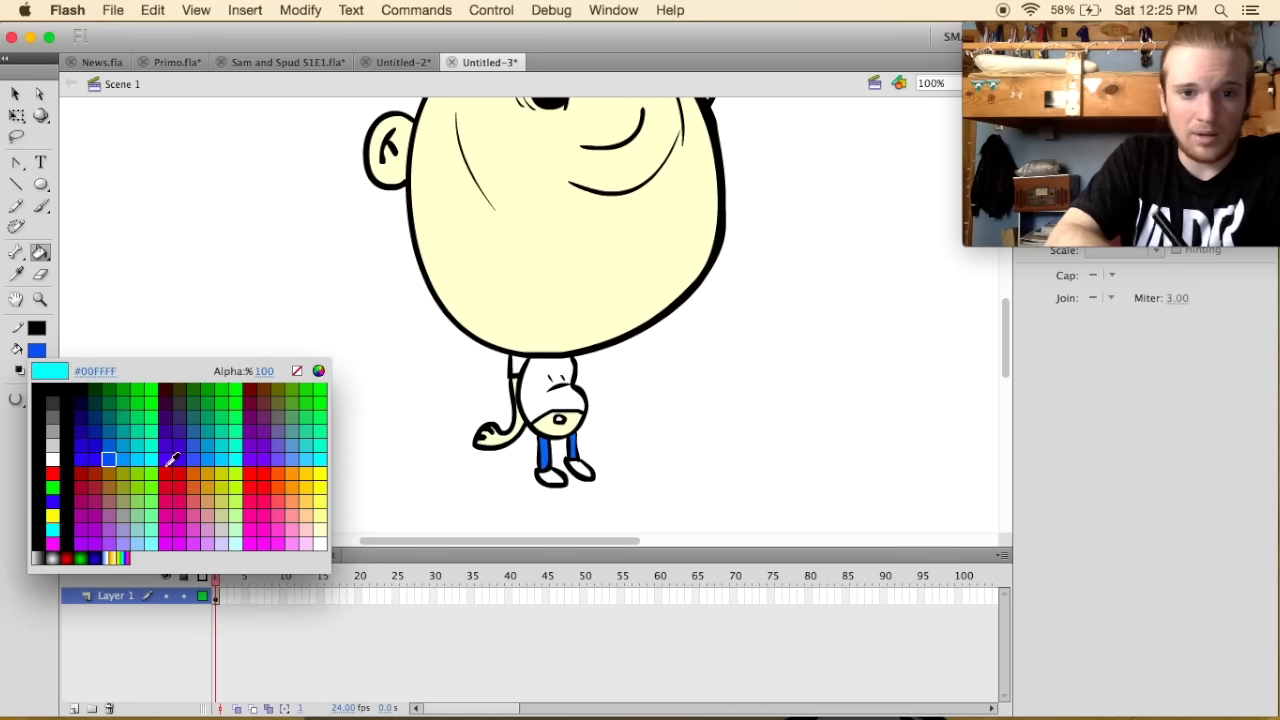
{"action": "left_click", "coordinate": [297, 474]}
{"action": "left_click", "coordinate": [533, 366]}
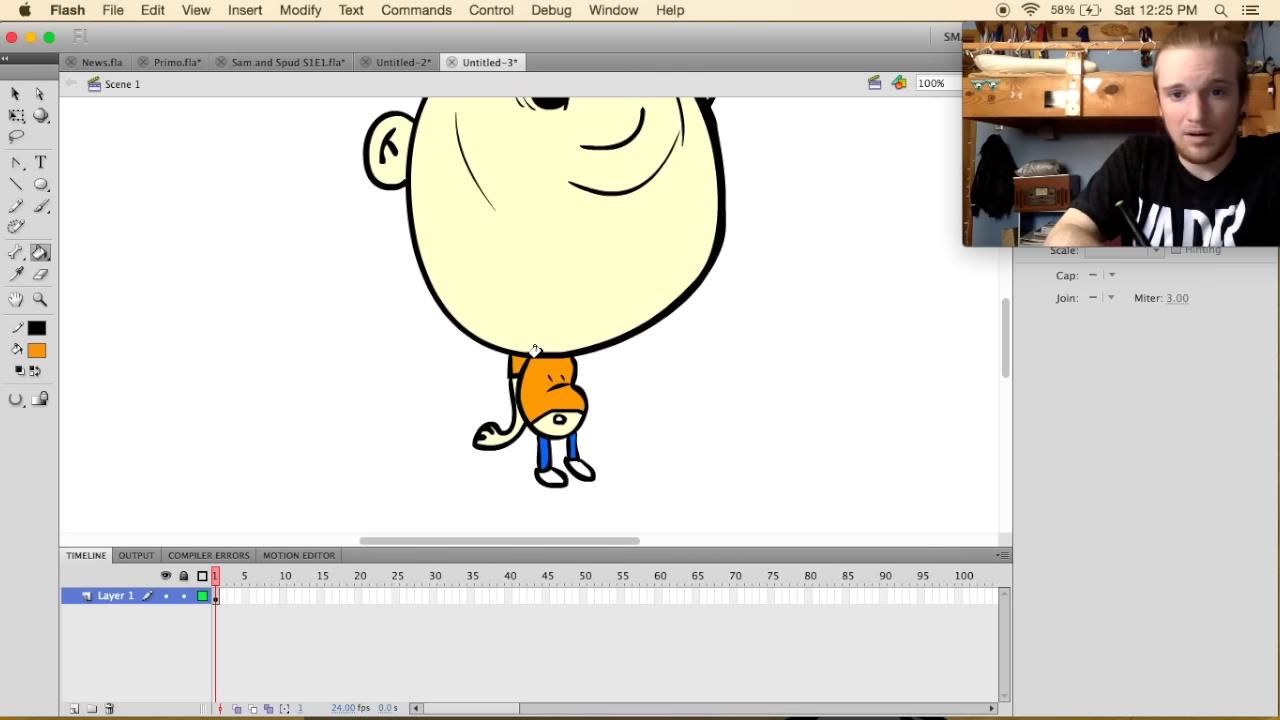
{"action": "left_click", "coordinate": [36, 350]}
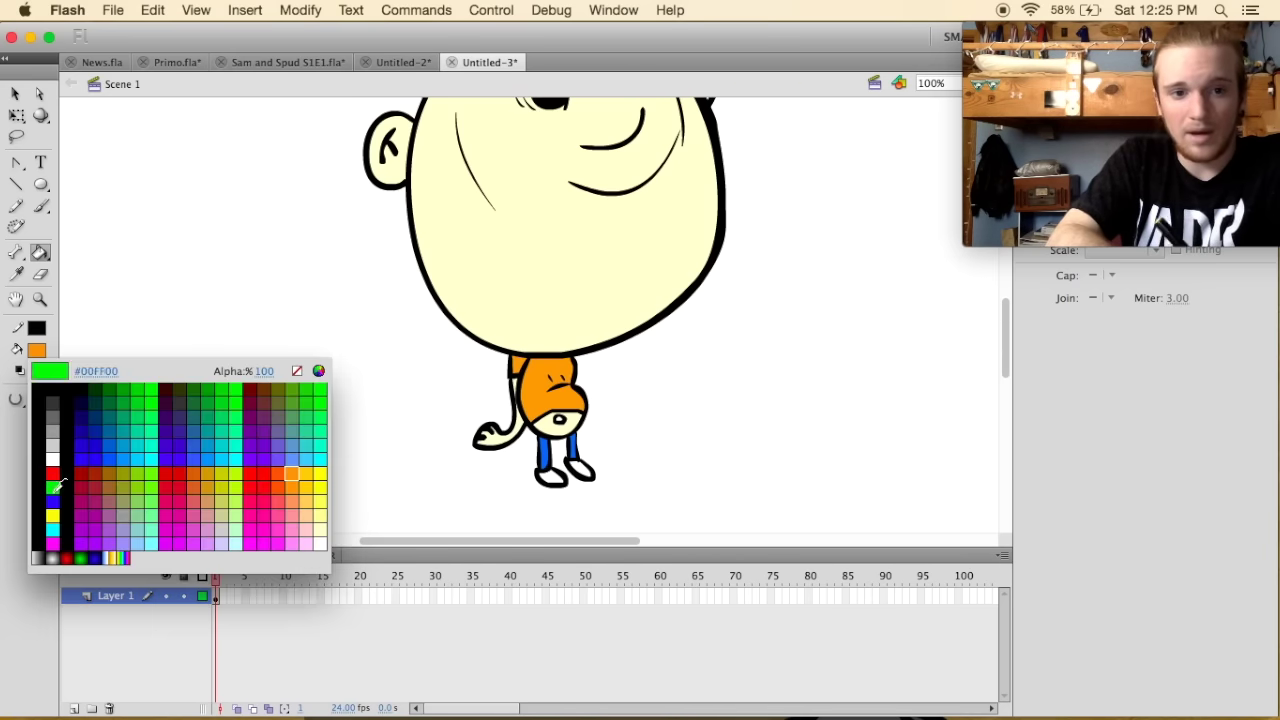
{"action": "left_click", "coordinate": [56, 472]}
{"action": "left_click", "coordinate": [546, 473]}
{"action": "left_click", "coordinate": [580, 467]}
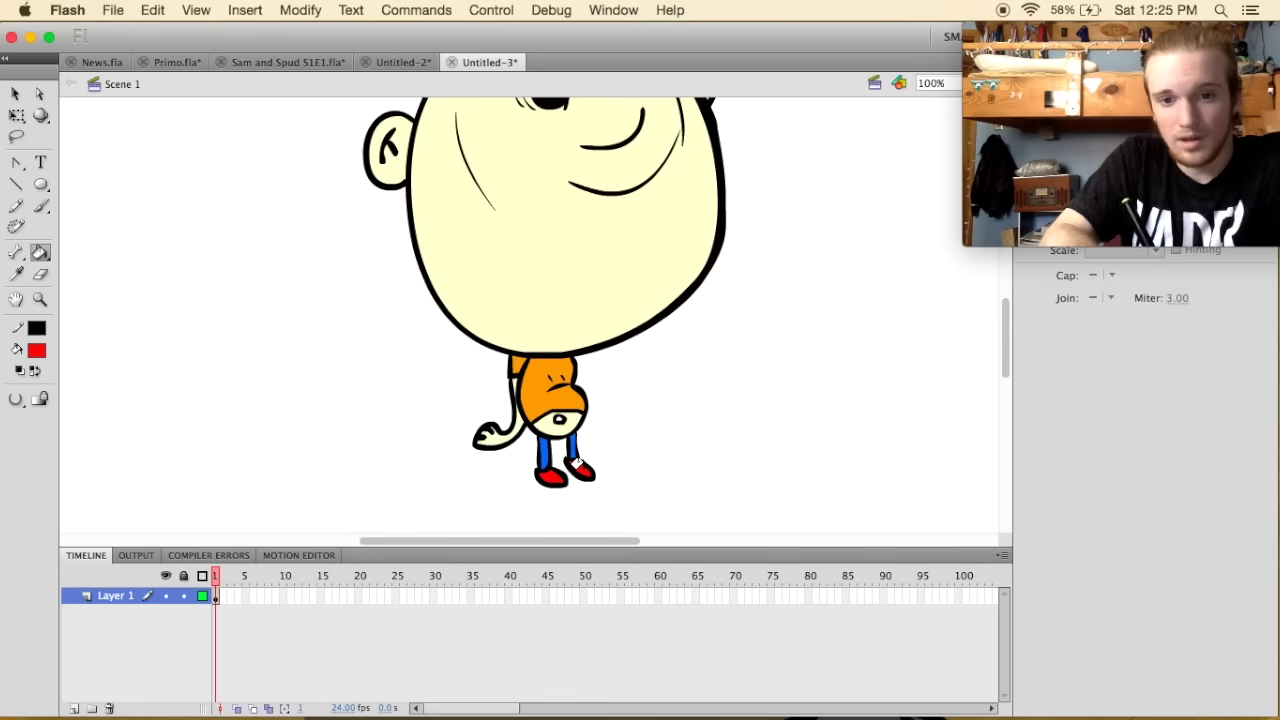
{"action": "scroll", "coordinate": [546, 448], "scroll_direction": "up", "scroll_amount": 3}
Sample the hair brown and brush stubble zigzags on the left cheek, right jaw and right cheek.
{"action": "left_click", "coordinate": [38, 351]}
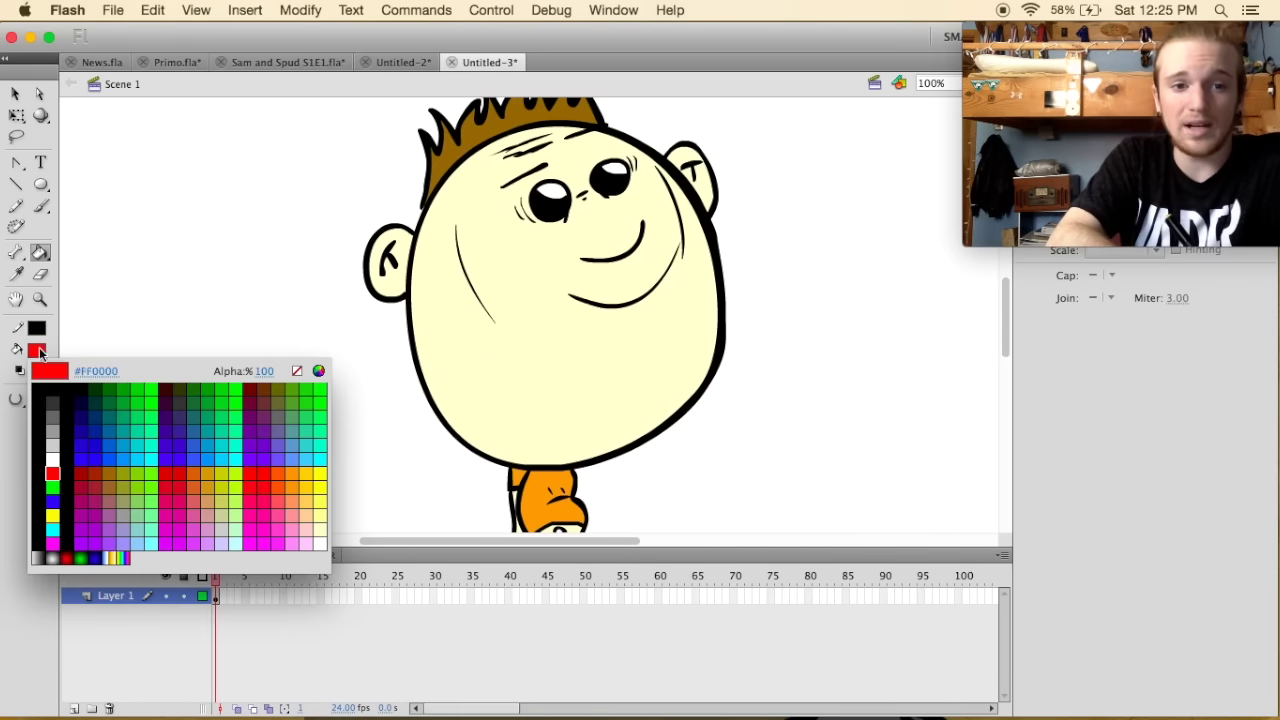
{"action": "left_click", "coordinate": [508, 120]}
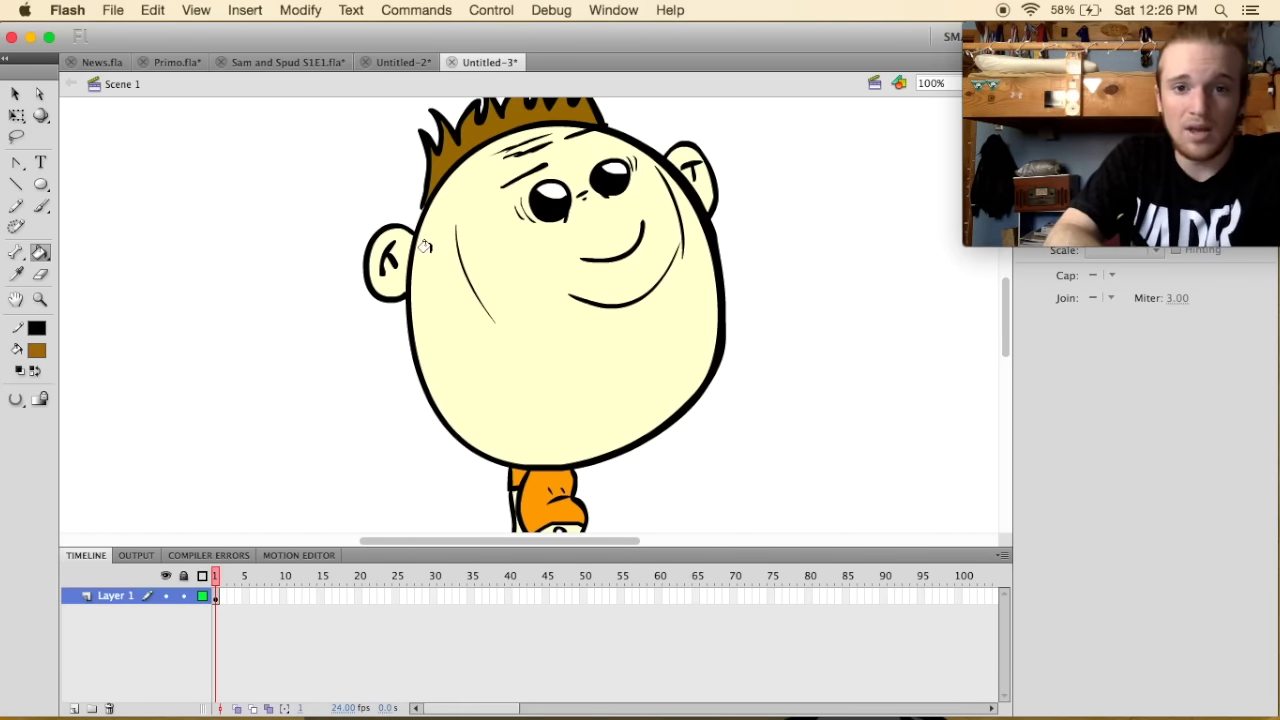
{"action": "key", "text": "b"}
{"action": "left_click_drag", "start_coordinate": [421, 250], "coordinate": [447, 372]}
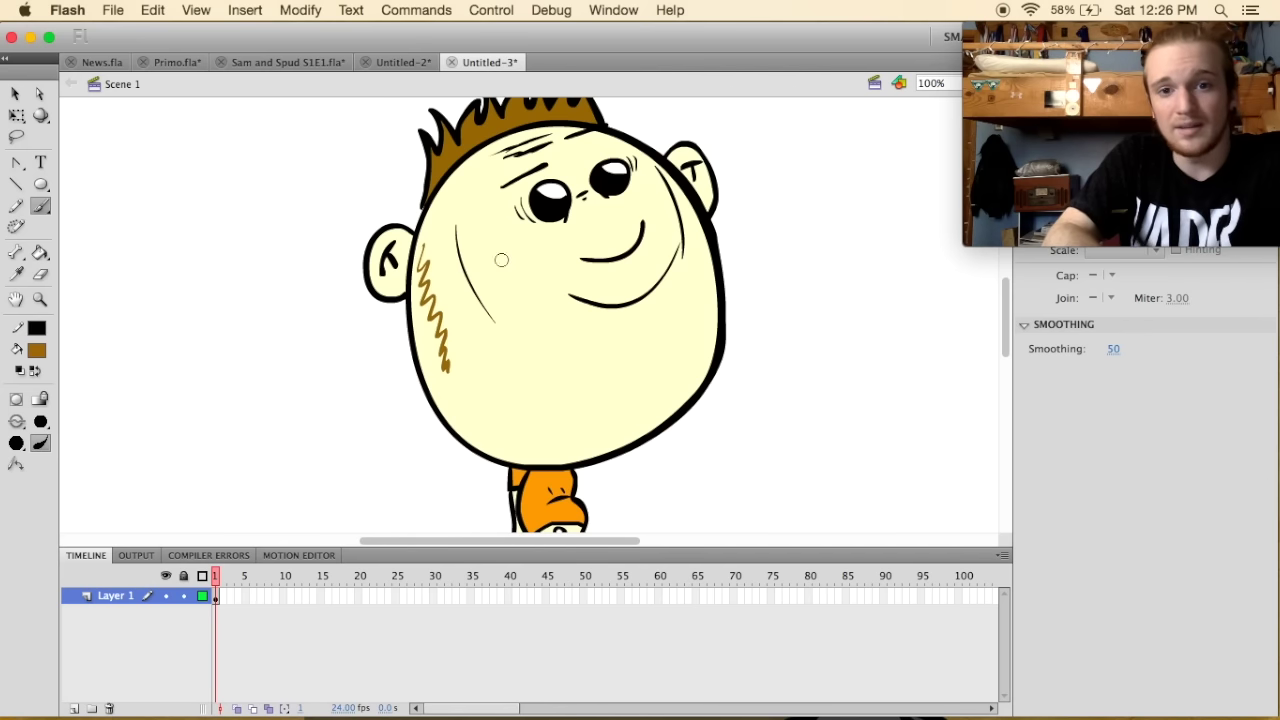
{"action": "mouse_move", "coordinate": [627, 430]}
{"action": "left_mouse_down"}
{"action": "mouse_move", "coordinate": [648, 448]}
{"action": "mouse_move", "coordinate": [680, 410]}
{"action": "mouse_move", "coordinate": [676, 425]}
{"action": "mouse_move", "coordinate": [677, 404]}
{"action": "left_mouse_up"}
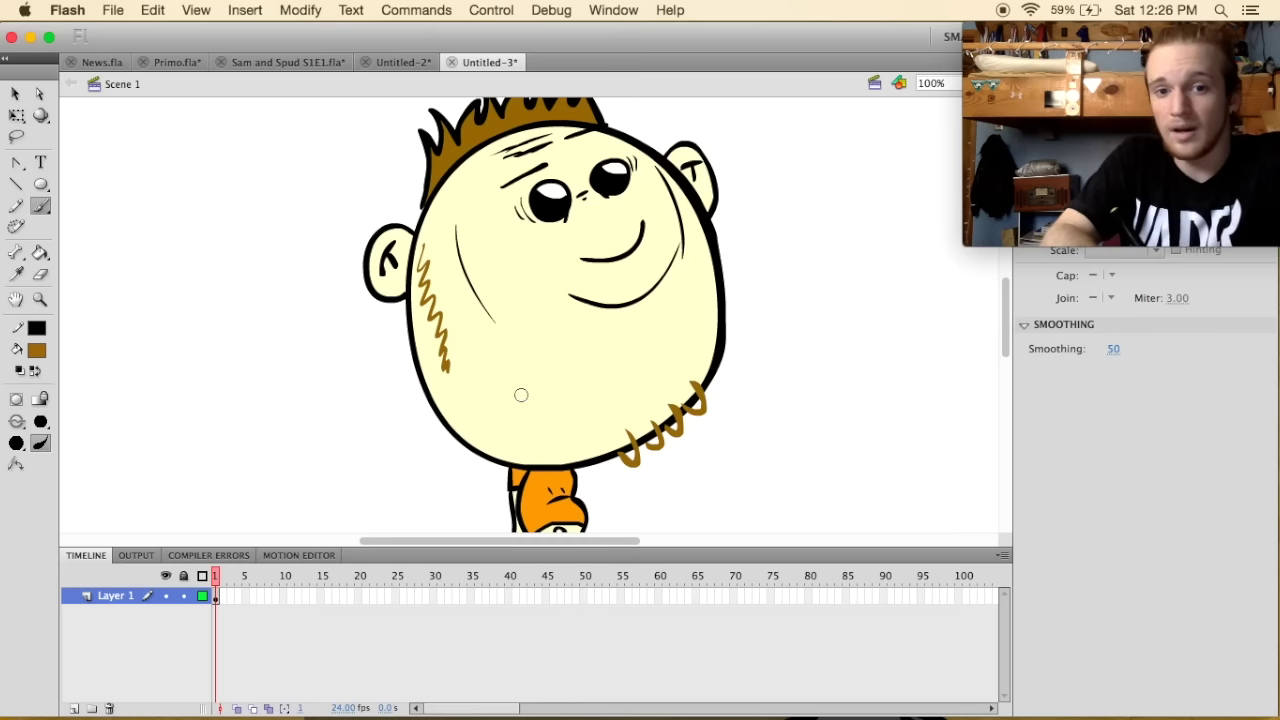
{"action": "left_click_drag", "start_coordinate": [686, 192], "coordinate": [698, 285]}
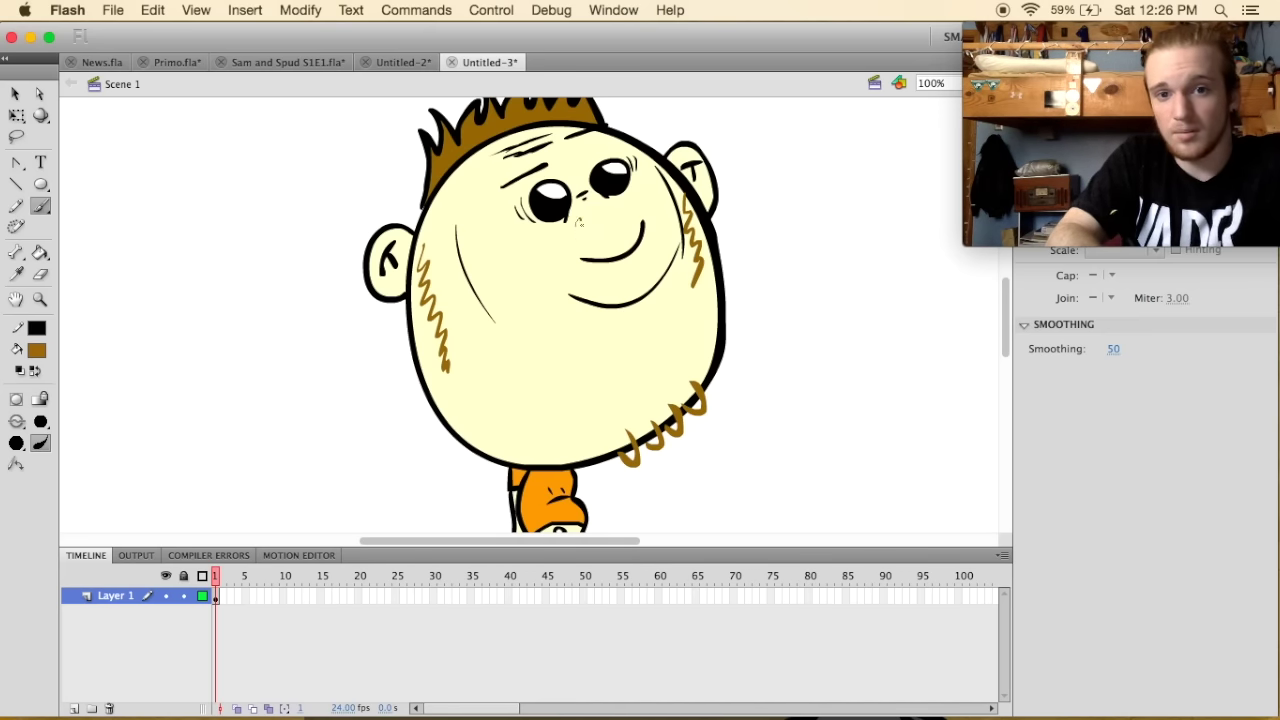
Zoom the stage out to 50% so the full coloured character is visible.
{"action": "key", "text": "super+minus"}
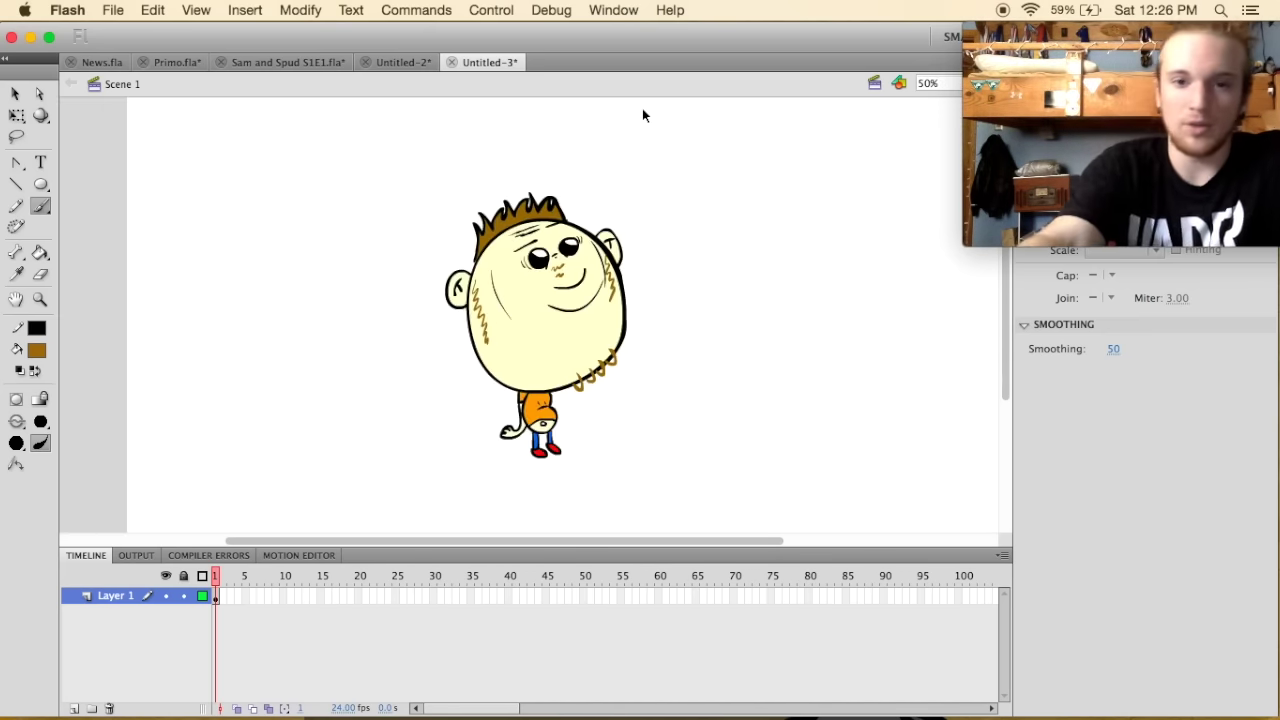